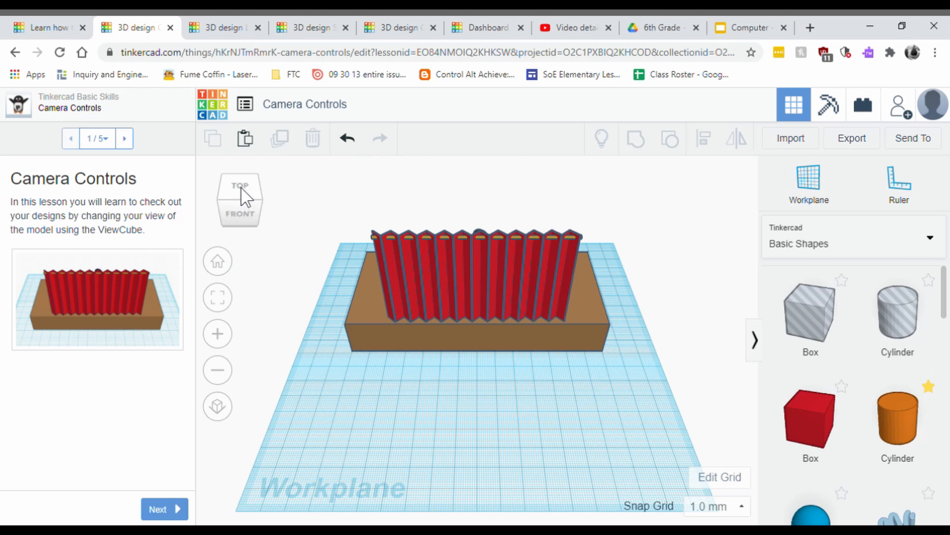
# Examine the stage model straight from the front and from its front-left edge, up close and from farther away
pyautogui.click(242, 212)
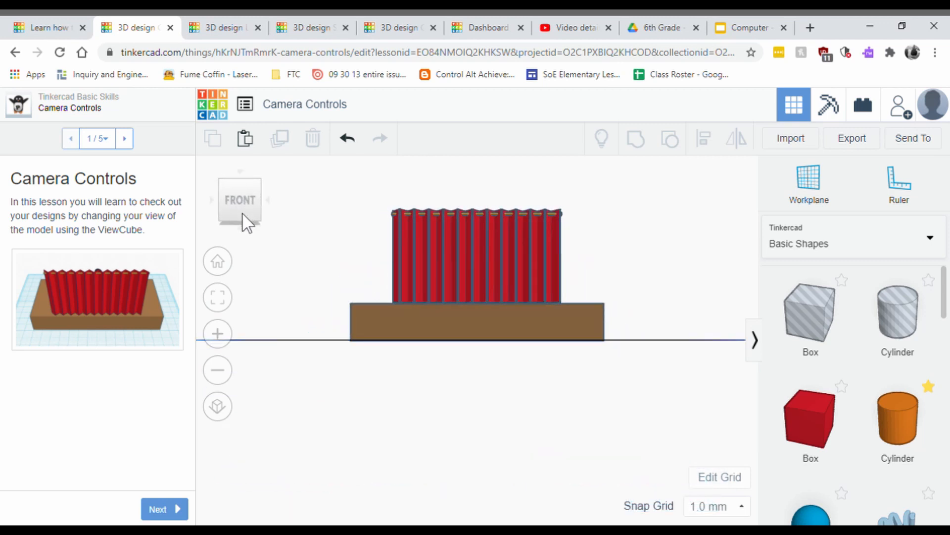
pyautogui.click(221, 198)
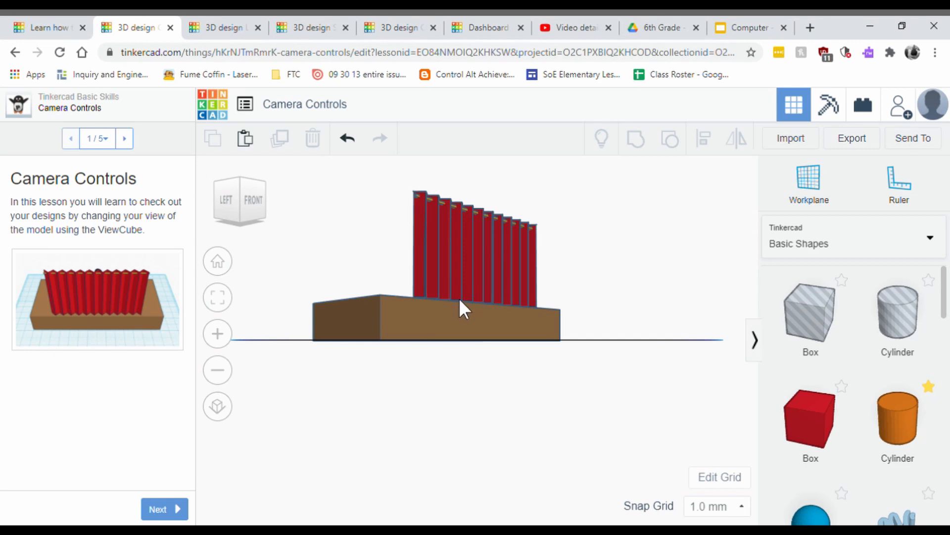
pyautogui.scroll(5, 437, 255)
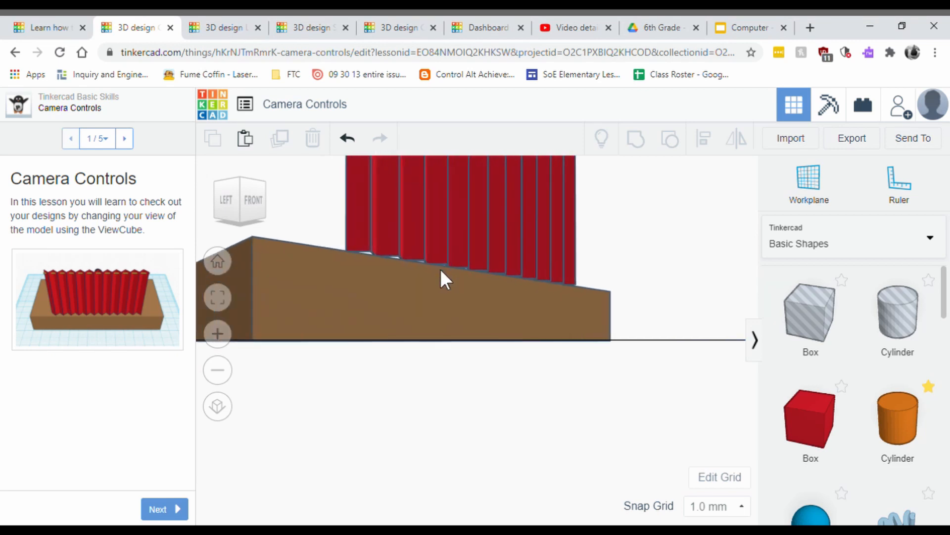
pyautogui.scroll(5, 441, 269)
pyautogui.scroll(-4, 440, 269)
pyautogui.scroll(-5, 440, 268)
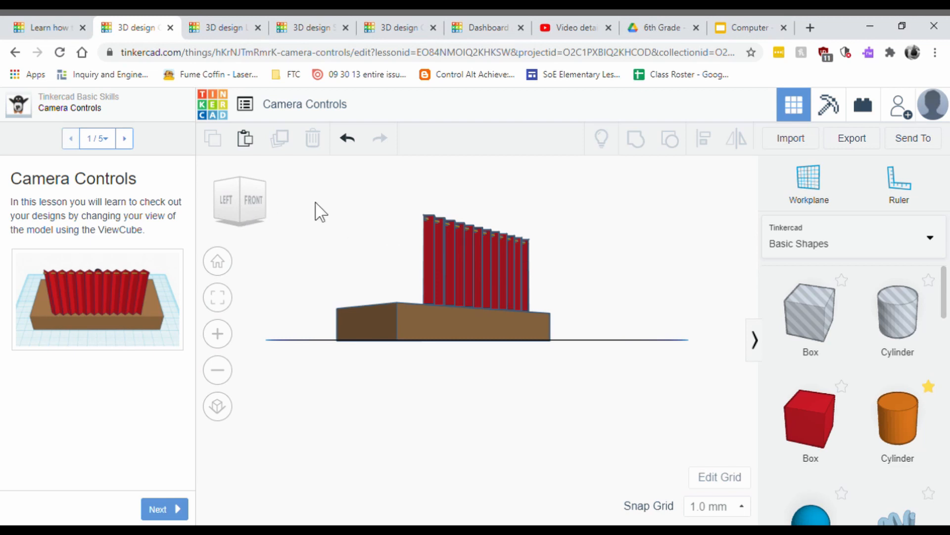
# Orbit around to the right side of the stage and inspect the singer figure behind the red curtain up close
pyautogui.click(260, 212)
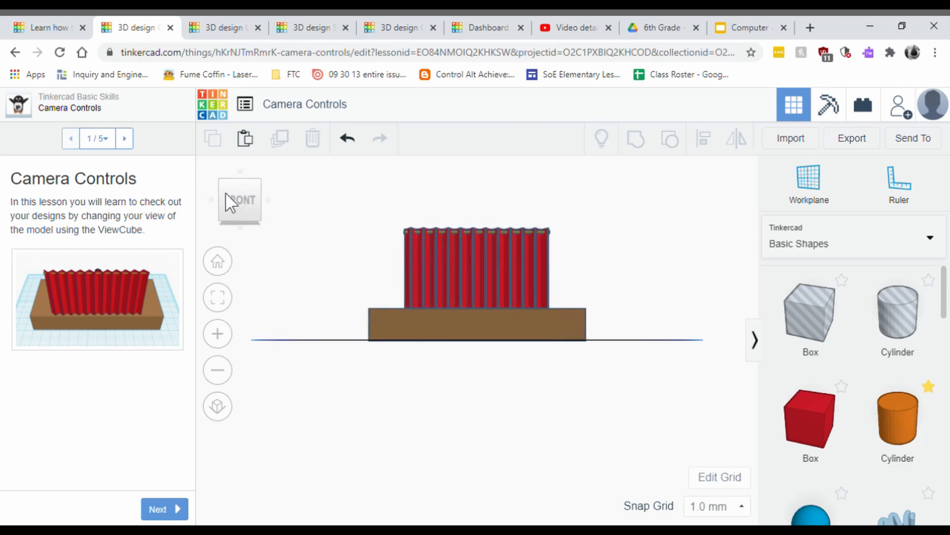
pyautogui.moveTo(225, 192); pyautogui.dragTo(281, 201)
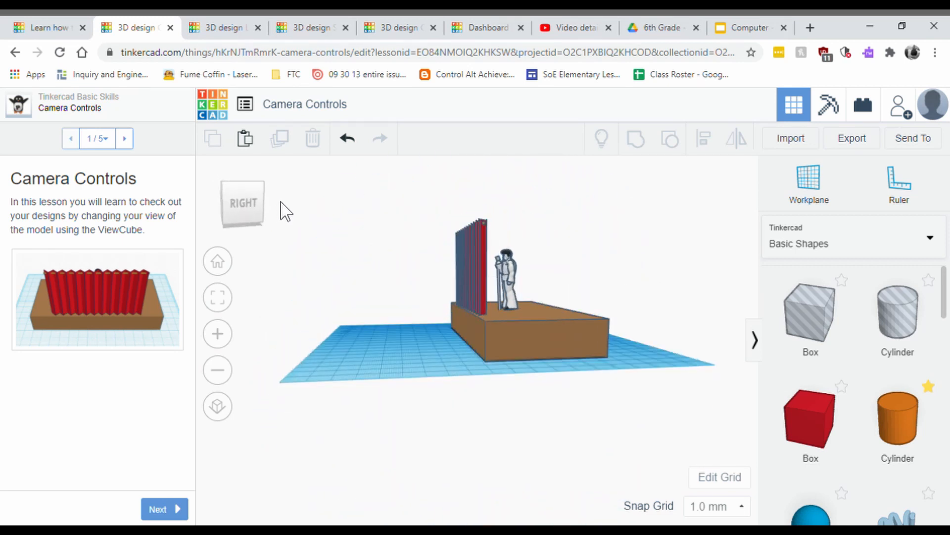
pyautogui.scroll(6, 515, 277)
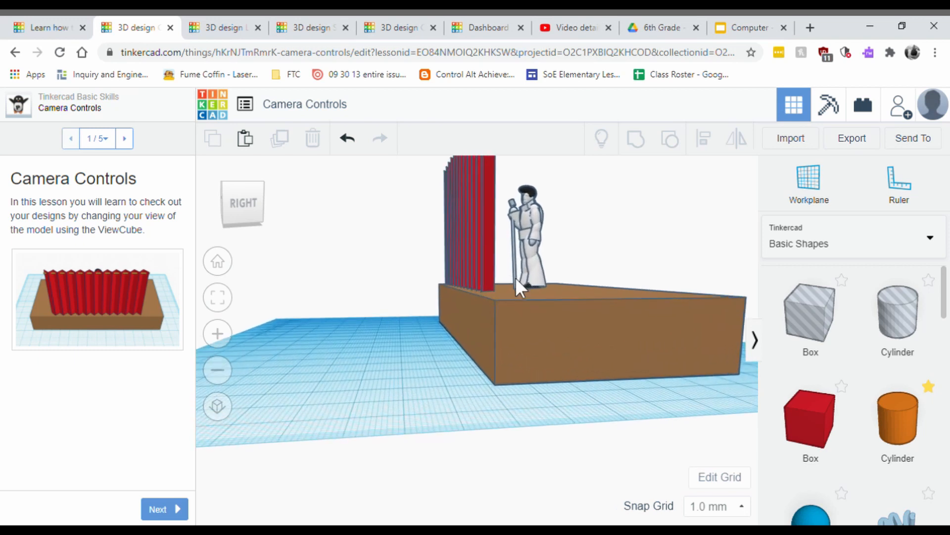
pyautogui.scroll(8, 529, 268)
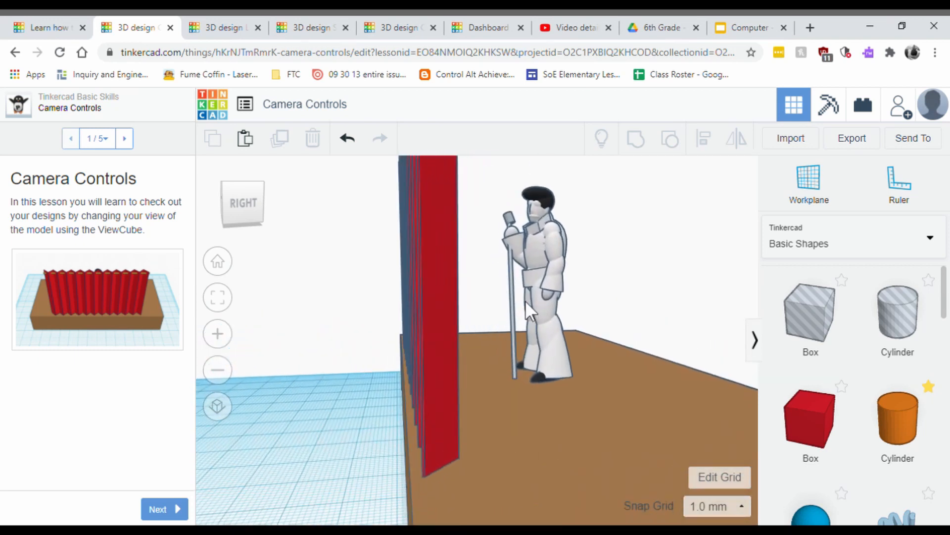
pyautogui.moveTo(593, 259); pyautogui.dragTo(536, 369, button='middle')
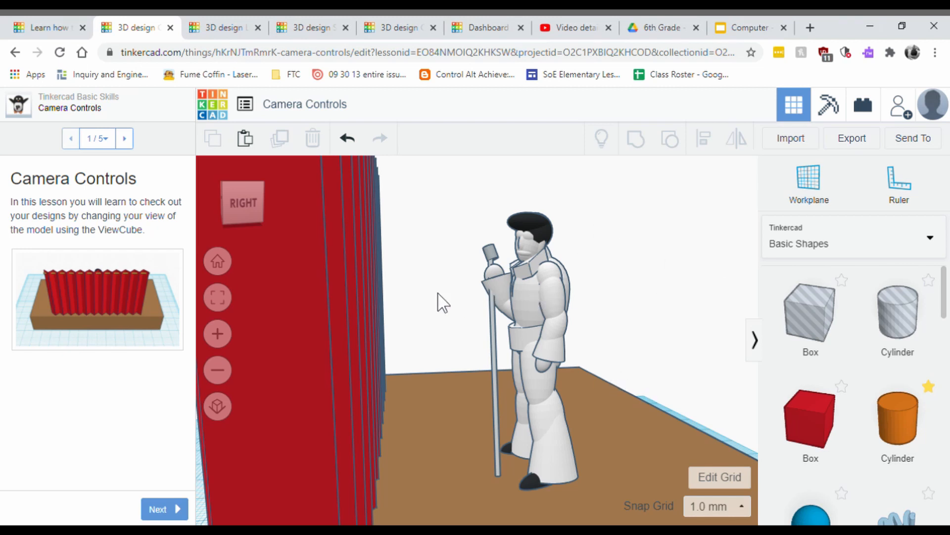
# Switch to the Learning the Moves lesson, advance to page 2 and move the light brown tower onto the orange outline
pyautogui.click(226, 29)
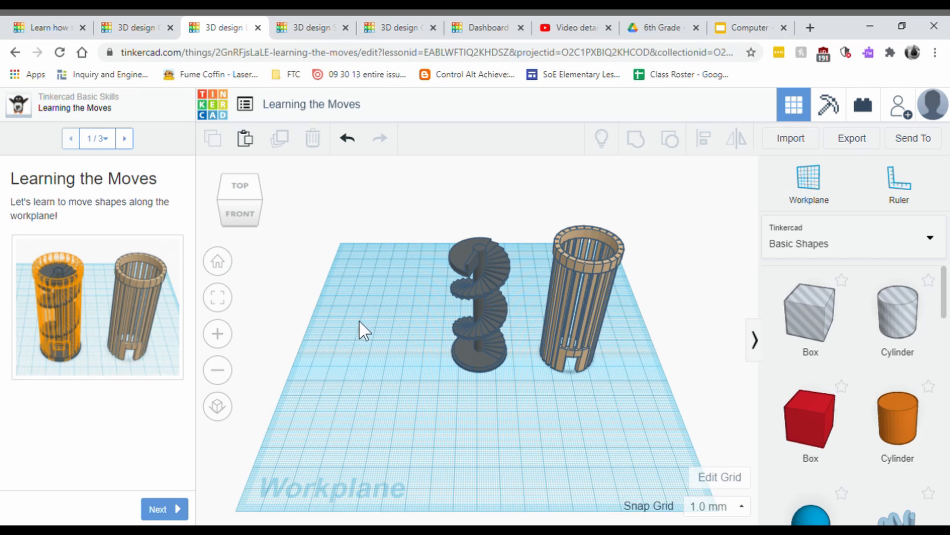
pyautogui.click(186, 513)
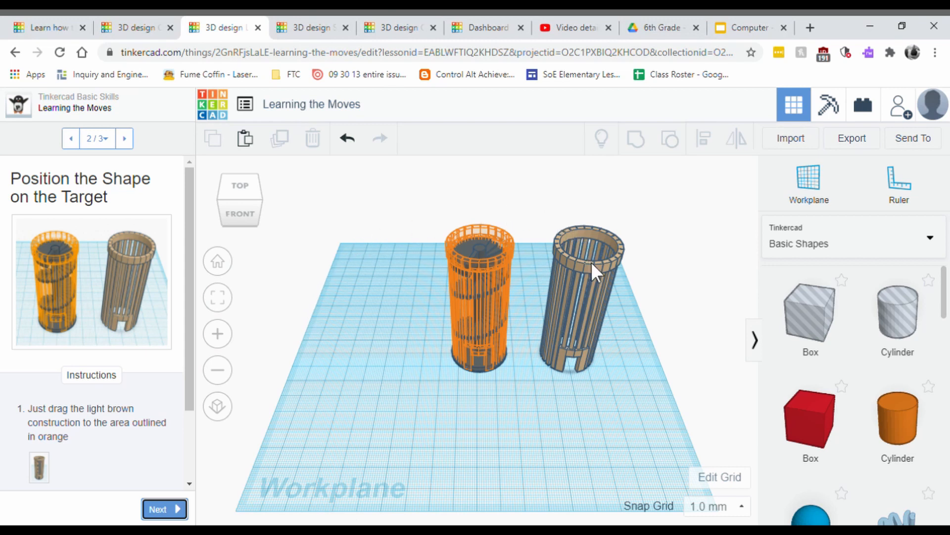
pyautogui.moveTo(592, 262); pyautogui.dragTo(476, 260)
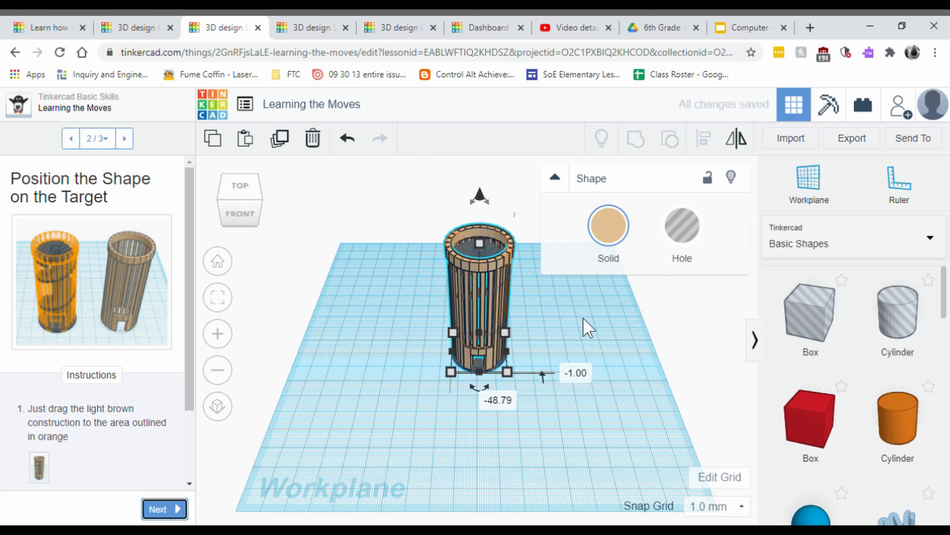
# Pull the brown tower away from the spiral staircase, reposition it inside the orange outline, and deselect it
pyautogui.moveTo(491, 267); pyautogui.dragTo(551, 292)
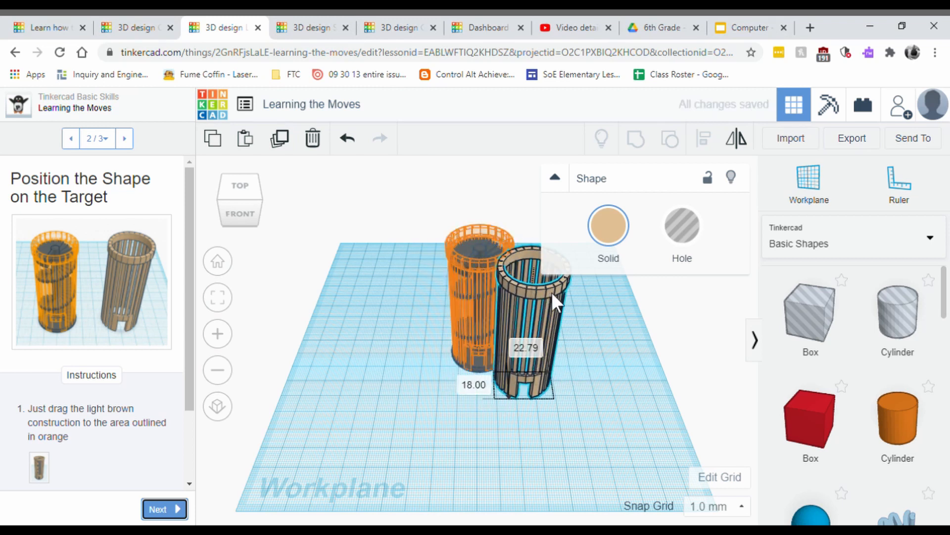
pyautogui.click(623, 321)
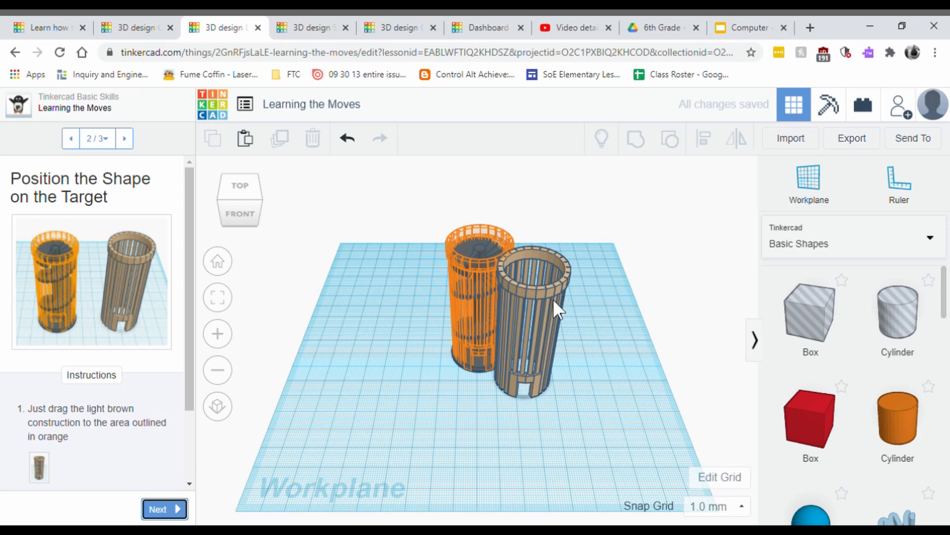
pyautogui.moveTo(544, 295); pyautogui.dragTo(495, 263)
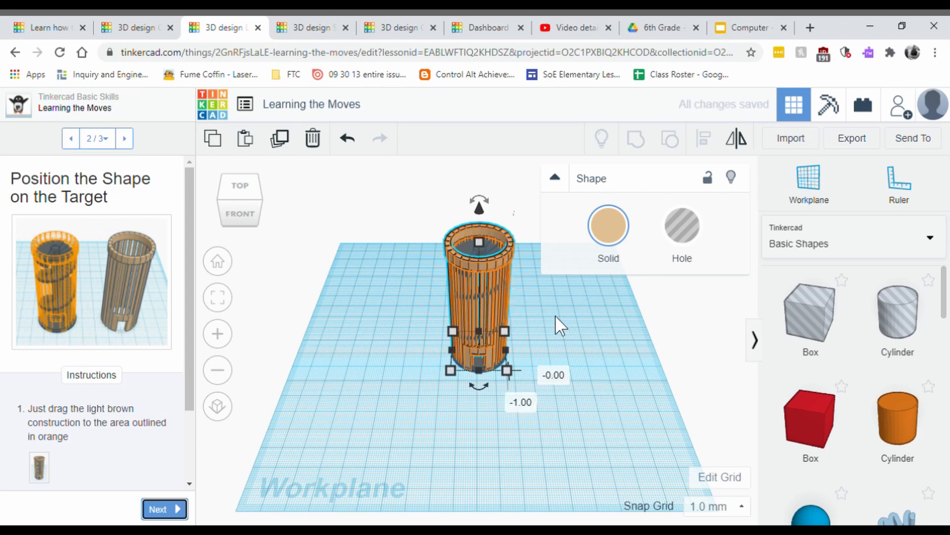
pyautogui.click(565, 321)
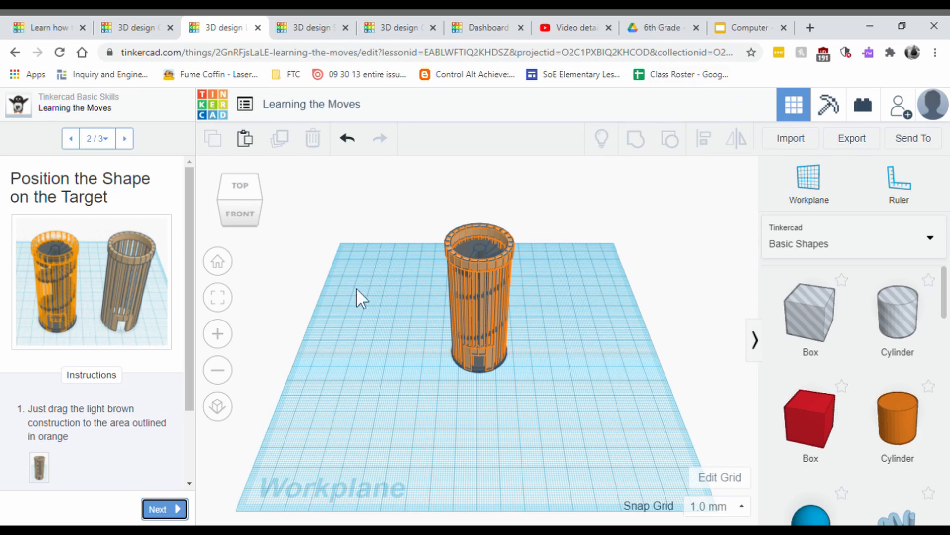
# Switch to the Scale, Copy & Paste lesson, advance to page 2 and place an orange cylinder on the outlined target
pyautogui.click(307, 24)
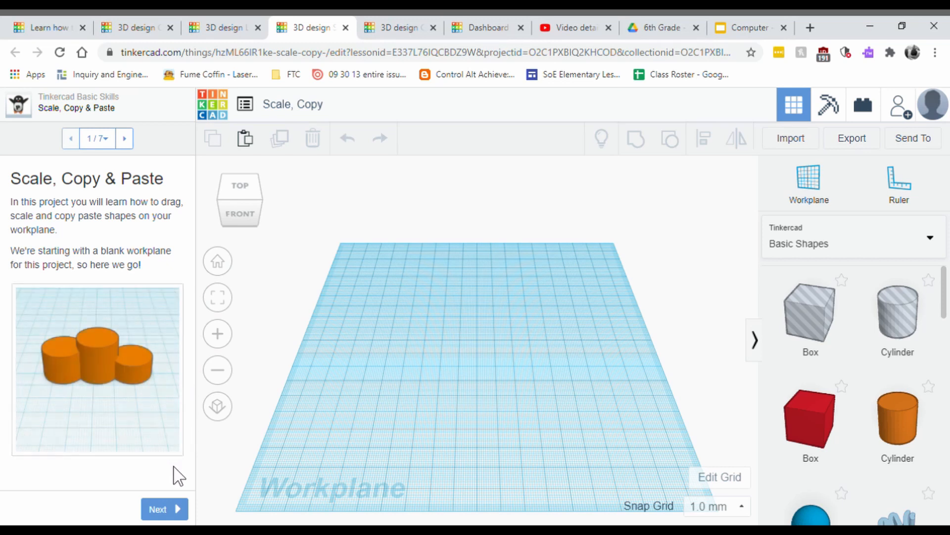
pyautogui.click(179, 509)
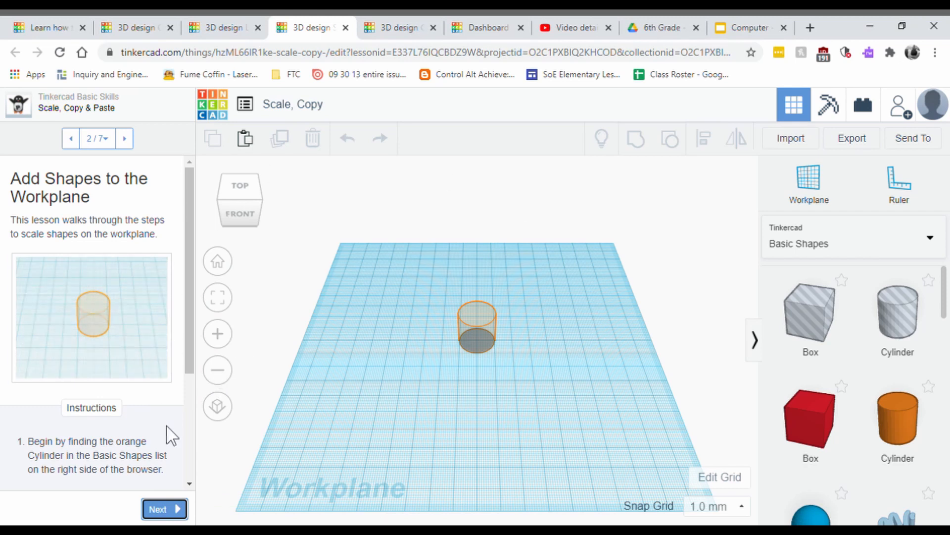
pyautogui.click(926, 433)
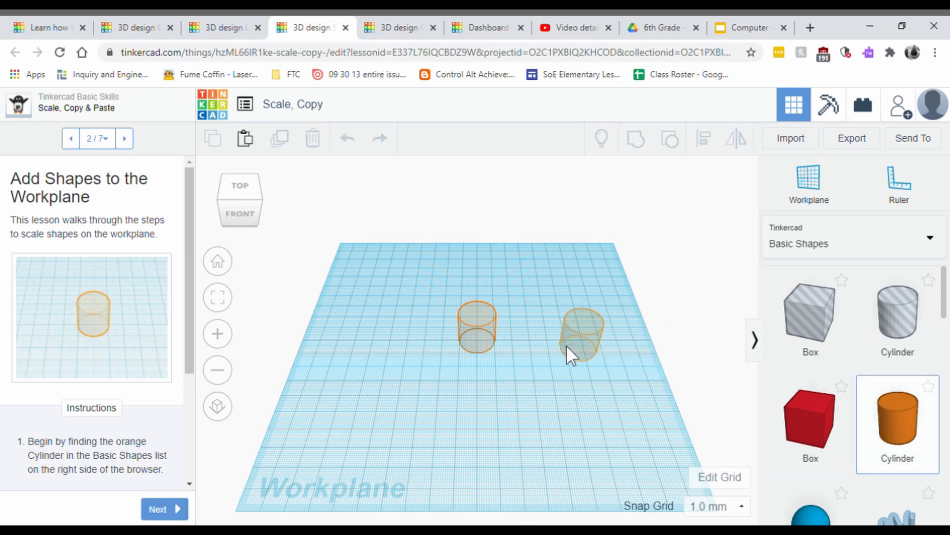
pyautogui.click(477, 340)
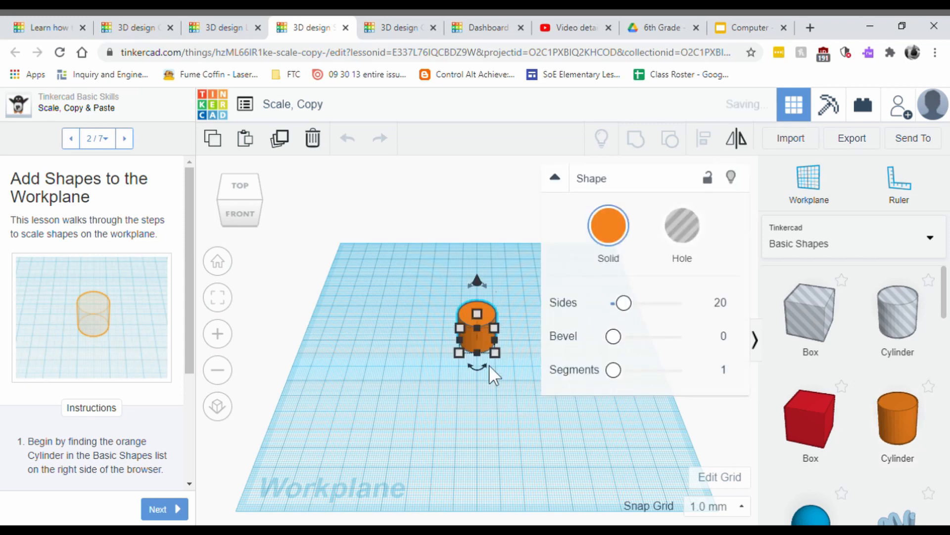
# Advance to the Repeat the Process page and add a second orange cylinder on the outline beside the first one
pyautogui.click(158, 508)
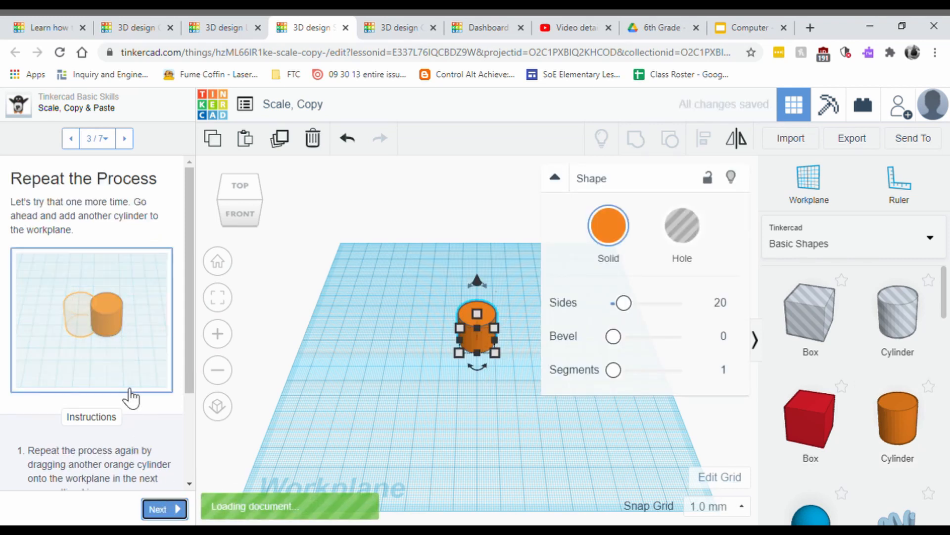
pyautogui.scroll(-1, 131, 339)
pyautogui.moveTo(920, 425); pyautogui.dragTo(447, 340)
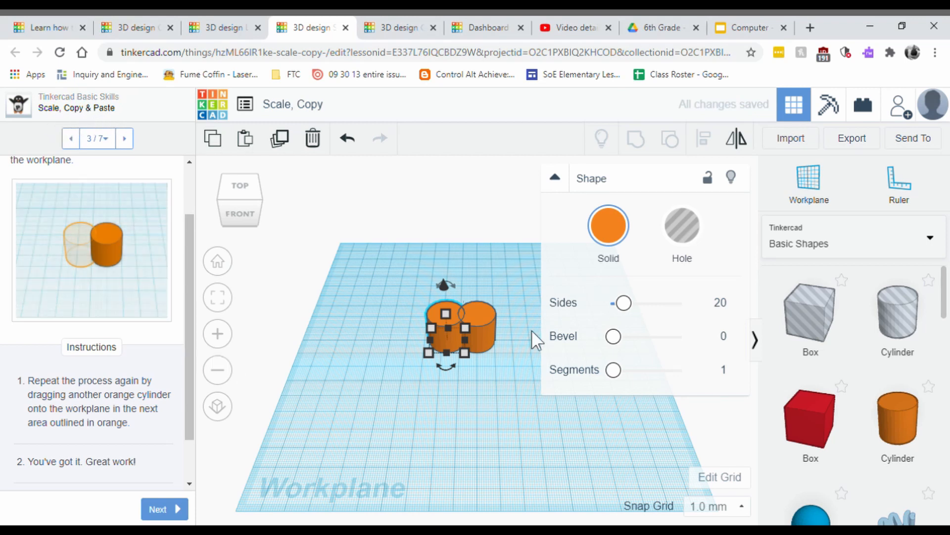
# Advance to the Scale Your Cylinder page and reduce the second cylinder's height to 15 mm
pyautogui.click(179, 507)
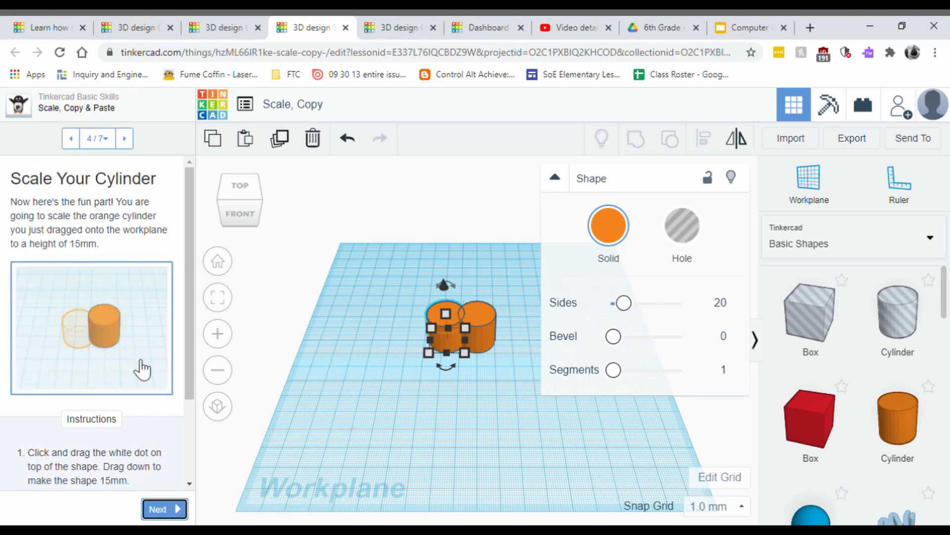
pyautogui.scroll(-2, 141, 366)
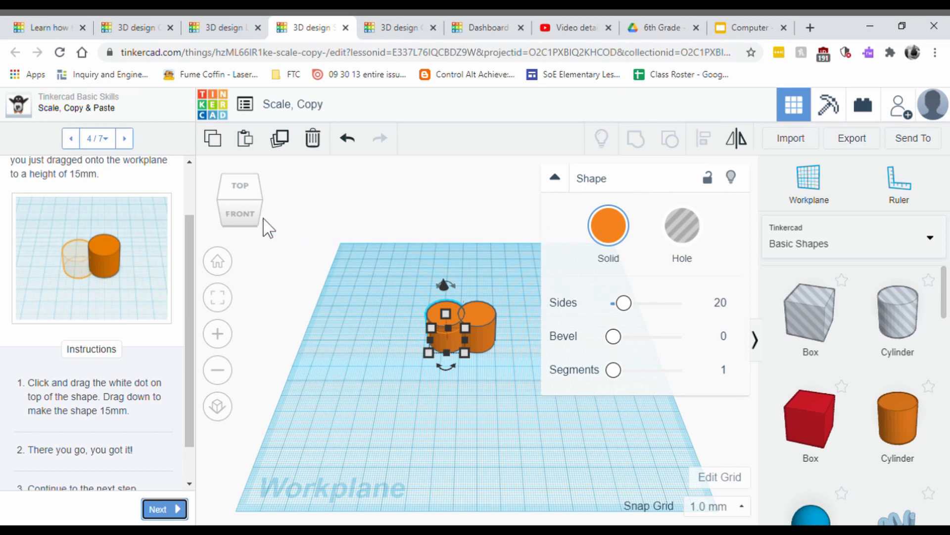
pyautogui.moveTo(240, 213)
pyautogui.mouseDown()
pyautogui.moveTo(236, 201)
pyautogui.moveTo(254, 221)
pyautogui.moveTo(243, 212)
pyautogui.mouseUp()
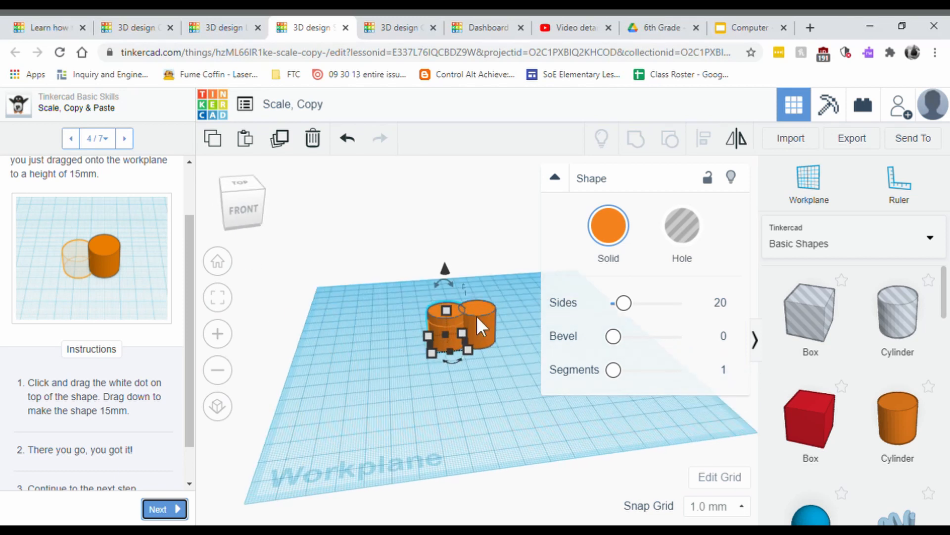
pyautogui.moveTo(248, 227); pyautogui.dragTo(238, 216)
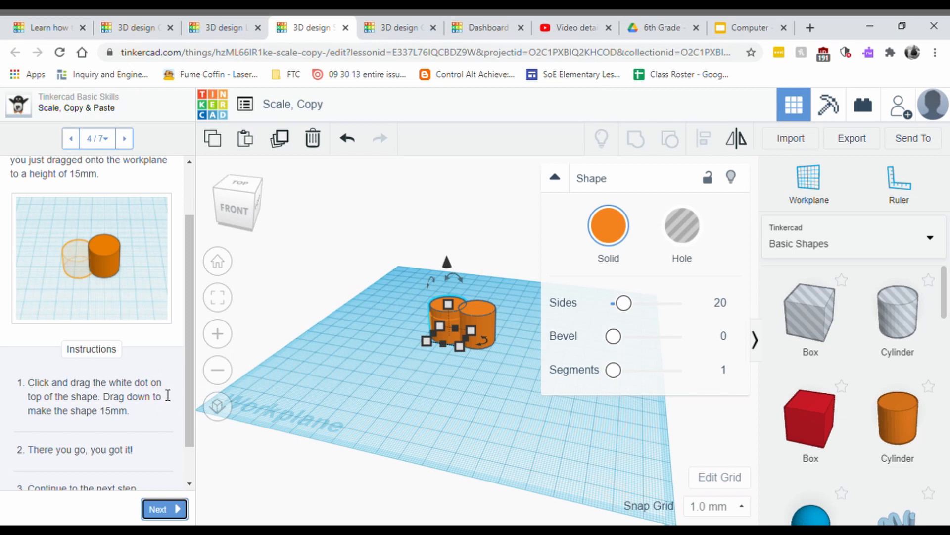
pyautogui.moveTo(239, 213); pyautogui.dragTo(247, 223)
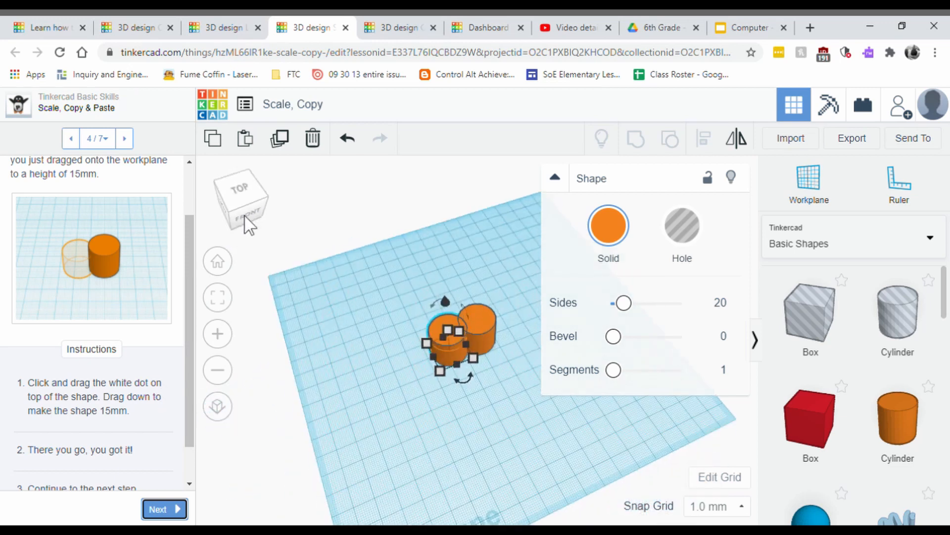
pyautogui.click(247, 224)
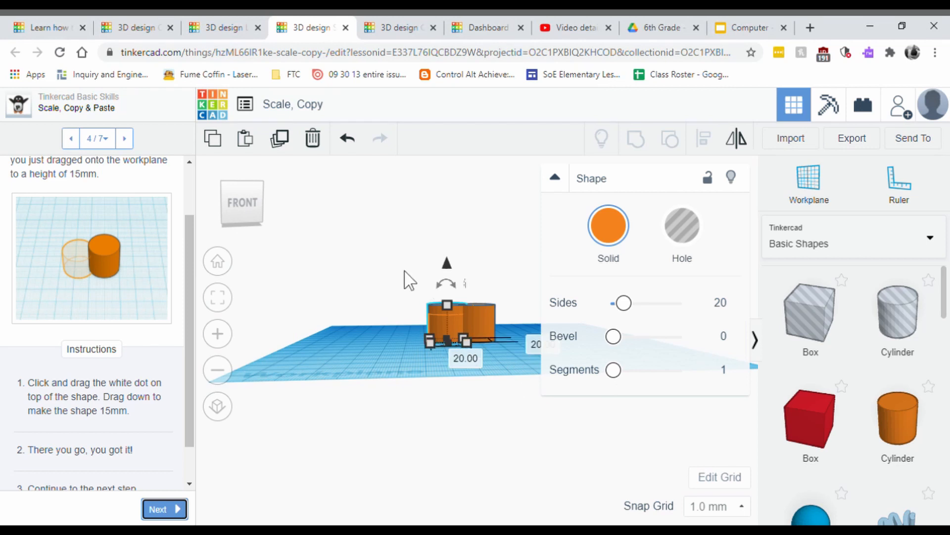
pyautogui.moveTo(250, 206); pyautogui.dragTo(255, 214)
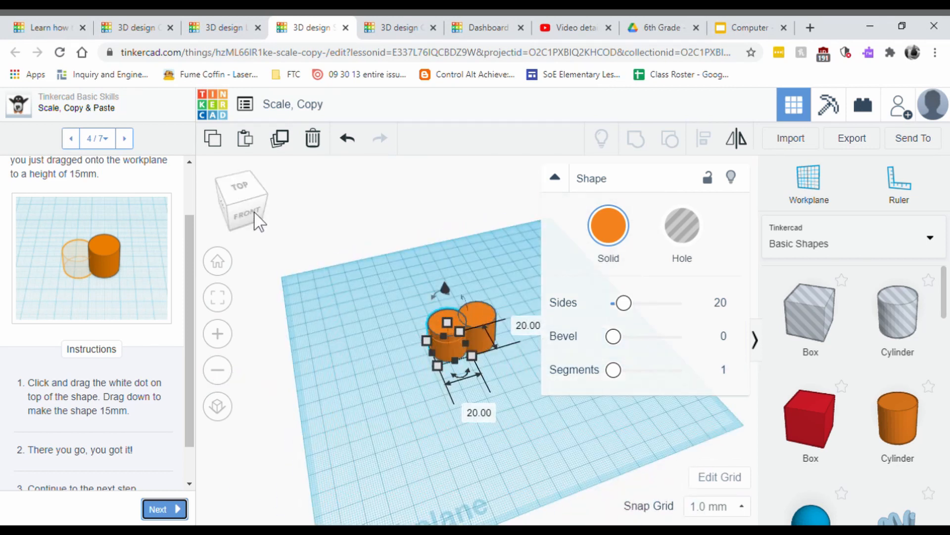
pyautogui.click(255, 215)
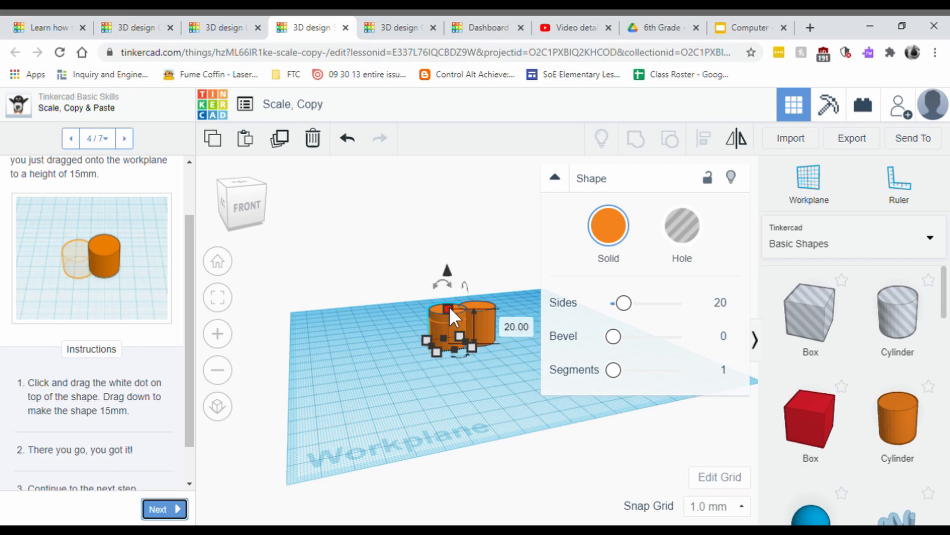
pyautogui.moveTo(449, 307); pyautogui.dragTo(450, 316)
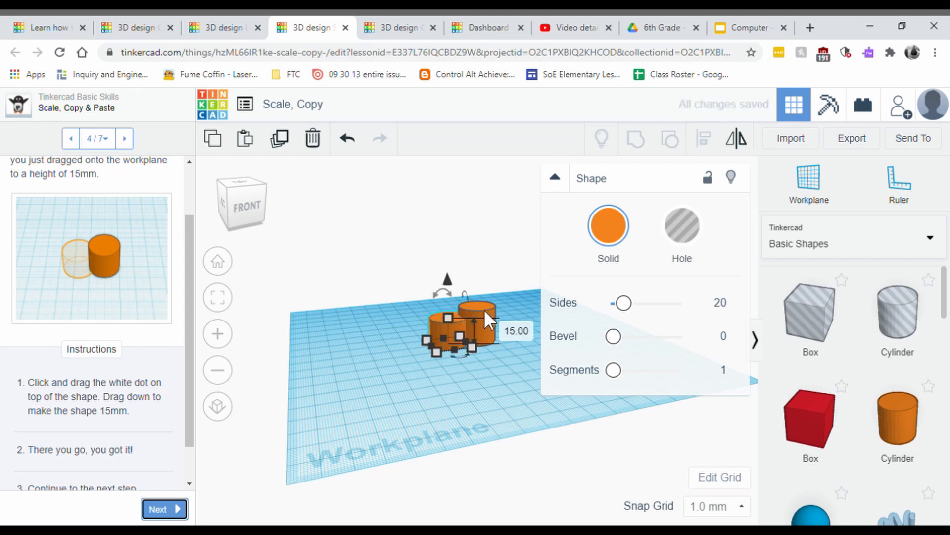
# Advance to the Copy & Paste the Last Shape page and place a third orange cylinder from Basic Shapes on the outline
pyautogui.scroll(-1, 86, 440)
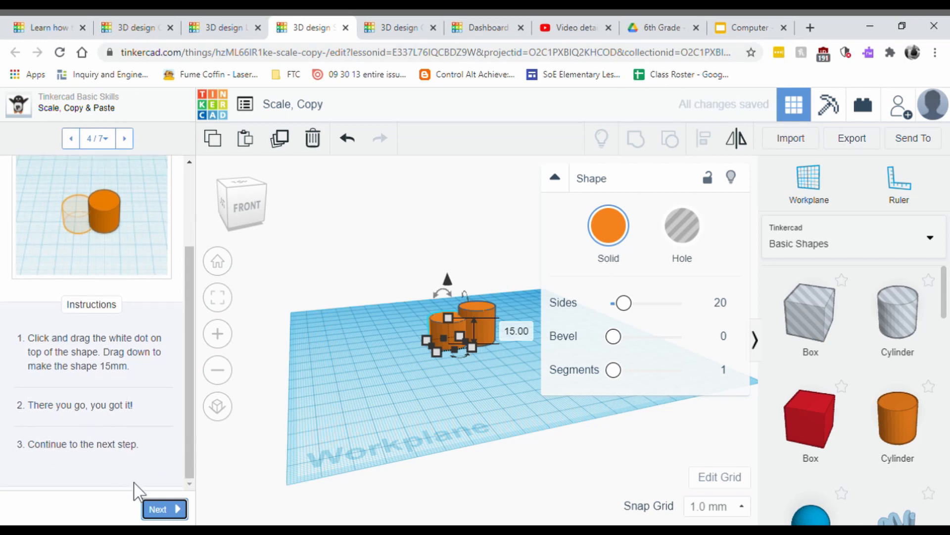
pyautogui.click(167, 509)
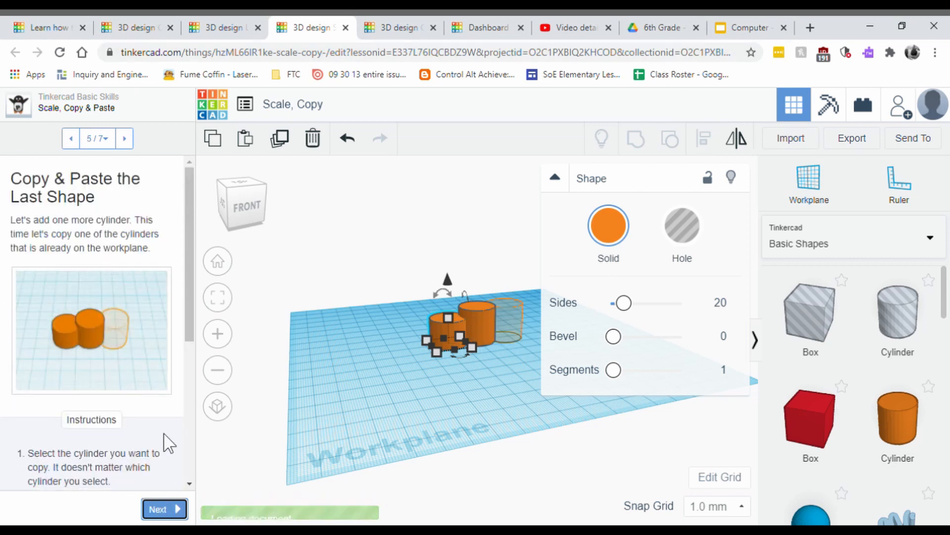
pyautogui.click(899, 431)
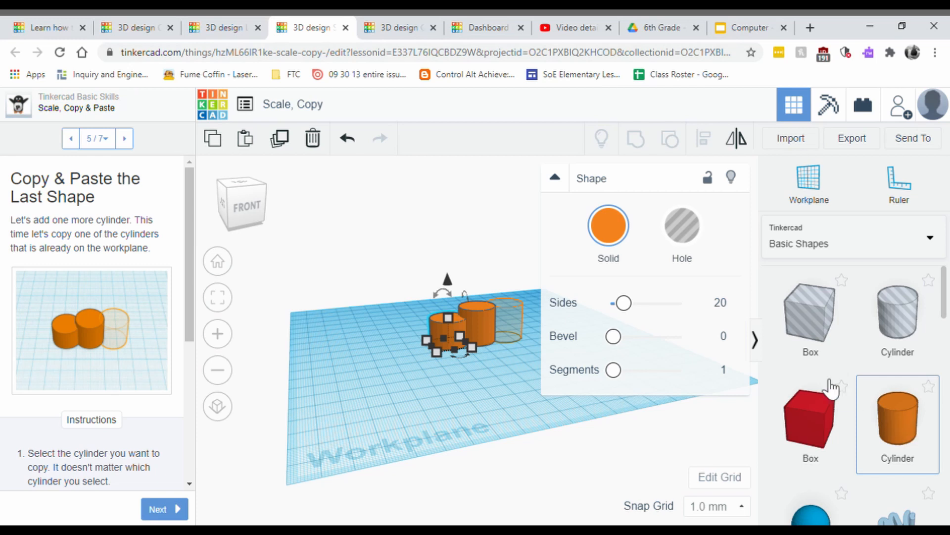
pyautogui.click(504, 337)
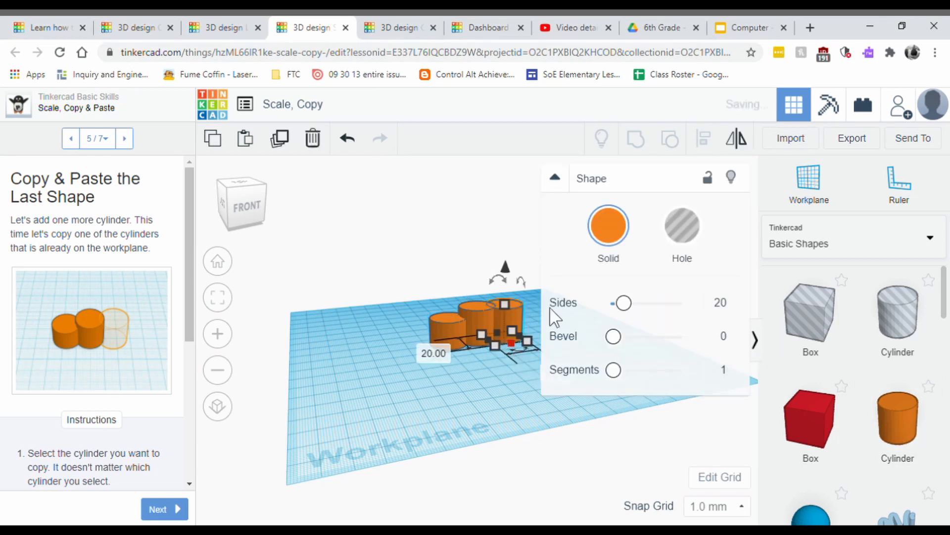
# Read the copy and paste instructions and delete the third orange cylinder from the outlined target
pyautogui.scroll(-3, 144, 486)
pyautogui.scroll(-2, 163, 466)
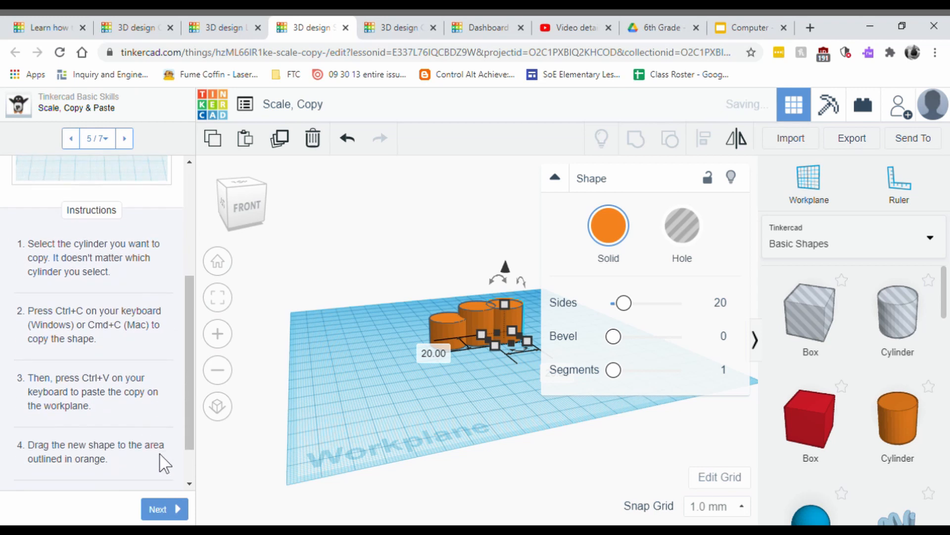
pyautogui.scroll(5, 181, 434)
pyautogui.scroll(-3, 111, 395)
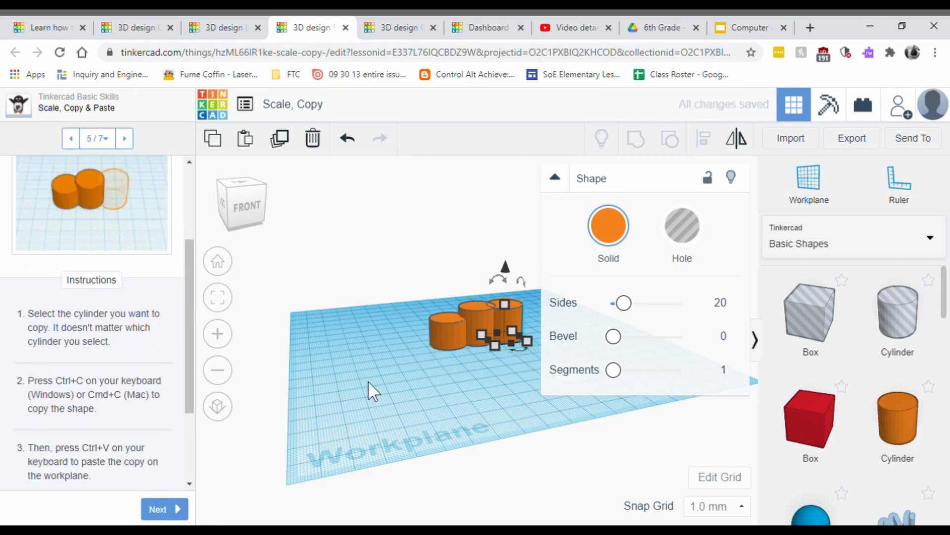
pyautogui.click(458, 374)
pyautogui.click(509, 319)
pyautogui.click(489, 394)
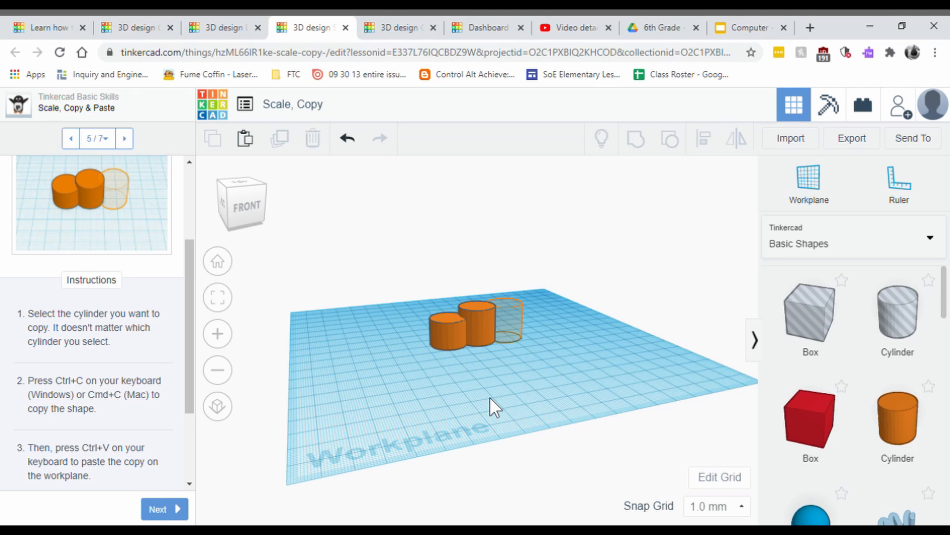
# Copy the middle orange cylinder, paste it on the workplane and move the copy onto the outlined target
pyautogui.click(477, 329)
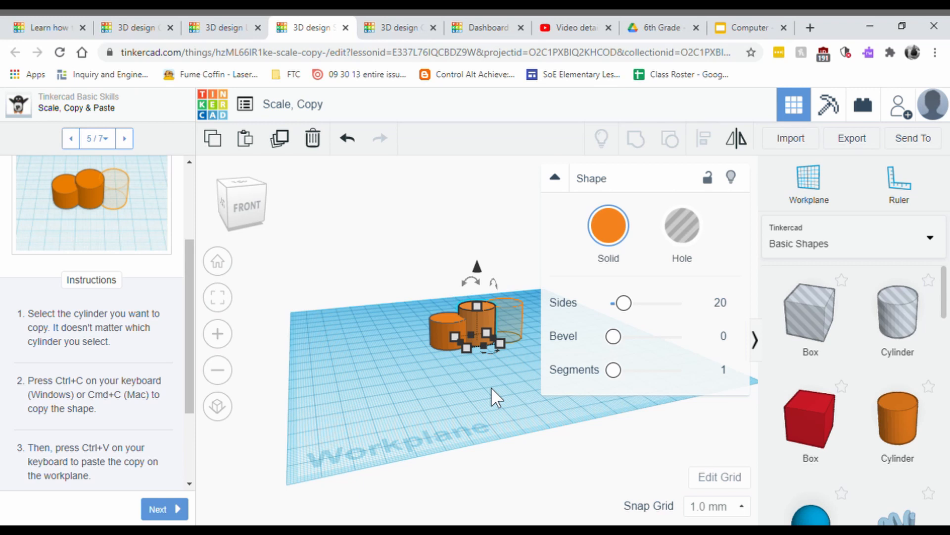
pyautogui.hotkey('ctrl', 'v')
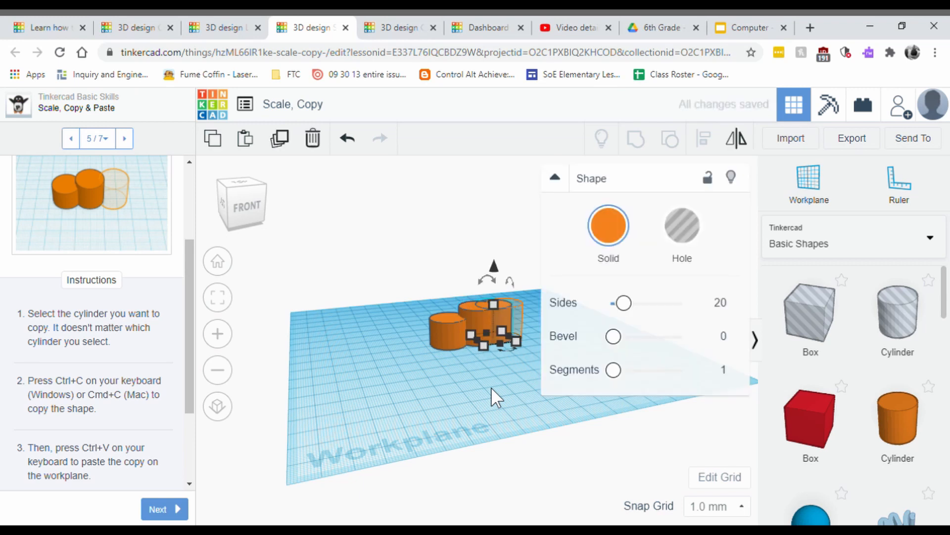
pyautogui.moveTo(495, 325); pyautogui.dragTo(426, 448, button='right')
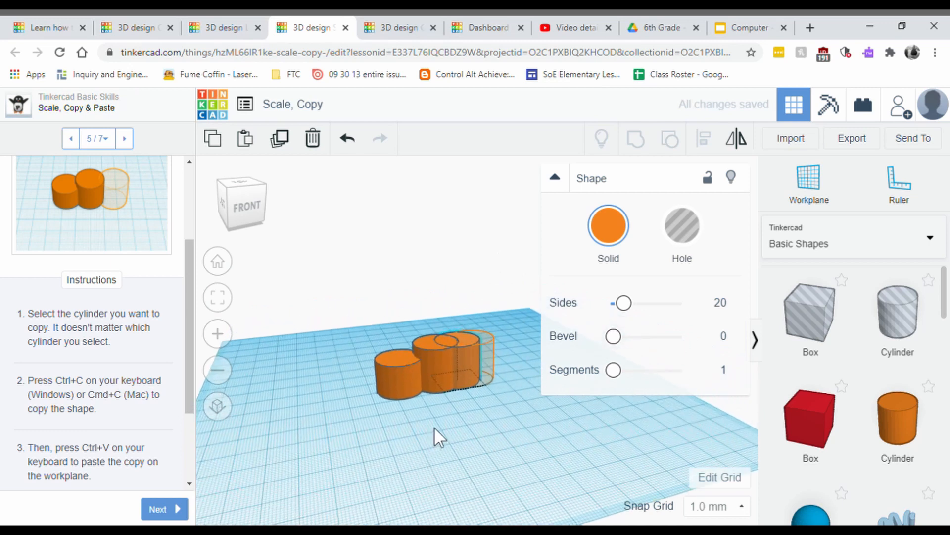
pyautogui.moveTo(471, 352); pyautogui.dragTo(488, 349)
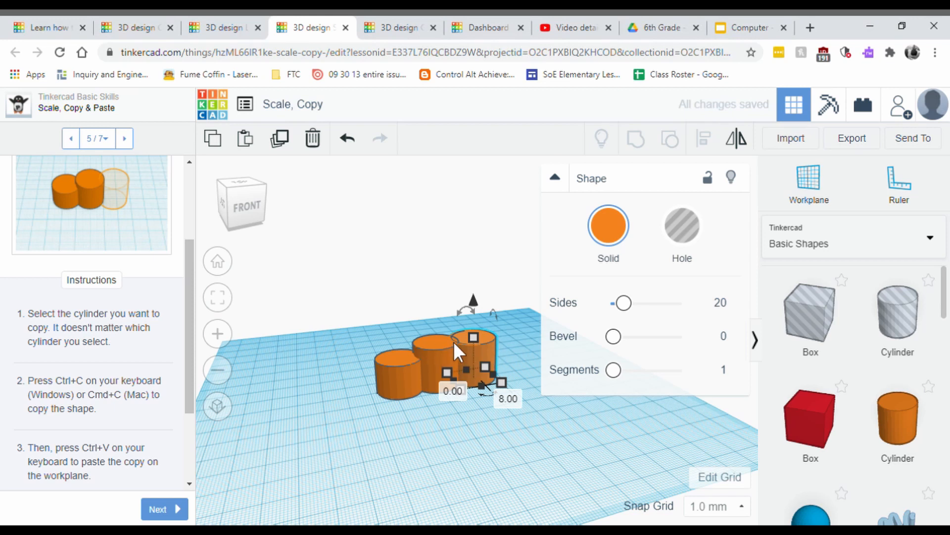
# Reduce the copied cylinder's height to 10 mm on the Scale the Last Cylinder page and advance to the final lesson page
pyautogui.click(180, 510)
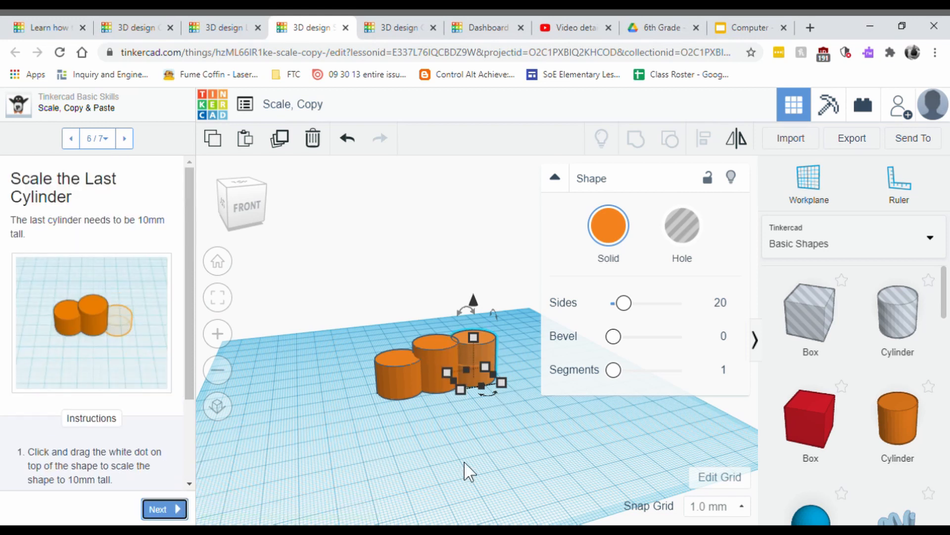
pyautogui.moveTo(477, 333); pyautogui.dragTo(480, 353)
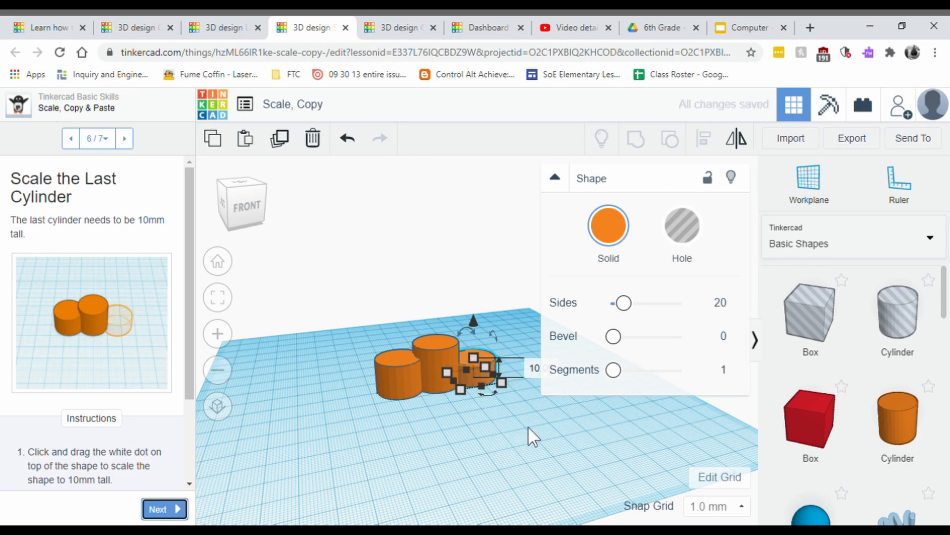
pyautogui.moveTo(635, 432); pyautogui.dragTo(614, 436, button='right')
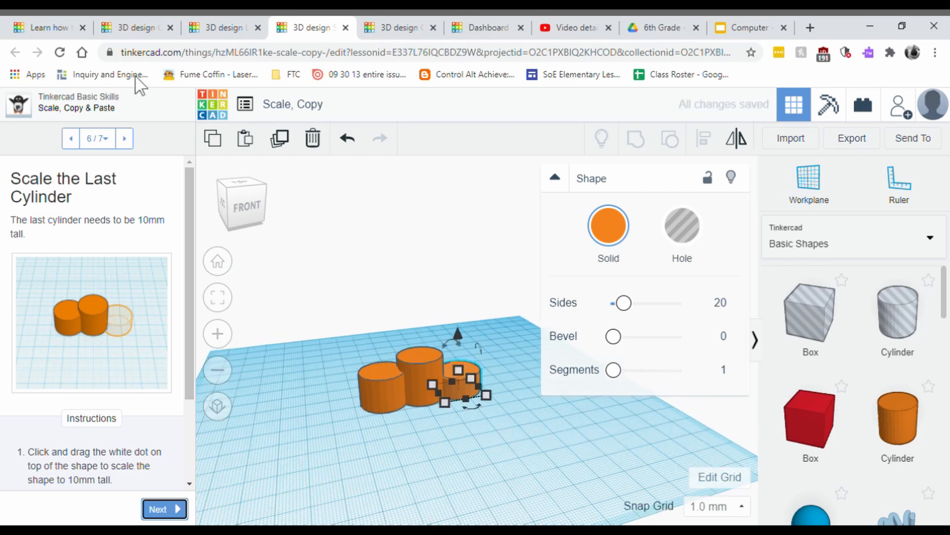
pyautogui.moveTo(248, 201); pyautogui.dragTo(234, 218)
pyautogui.click(233, 217)
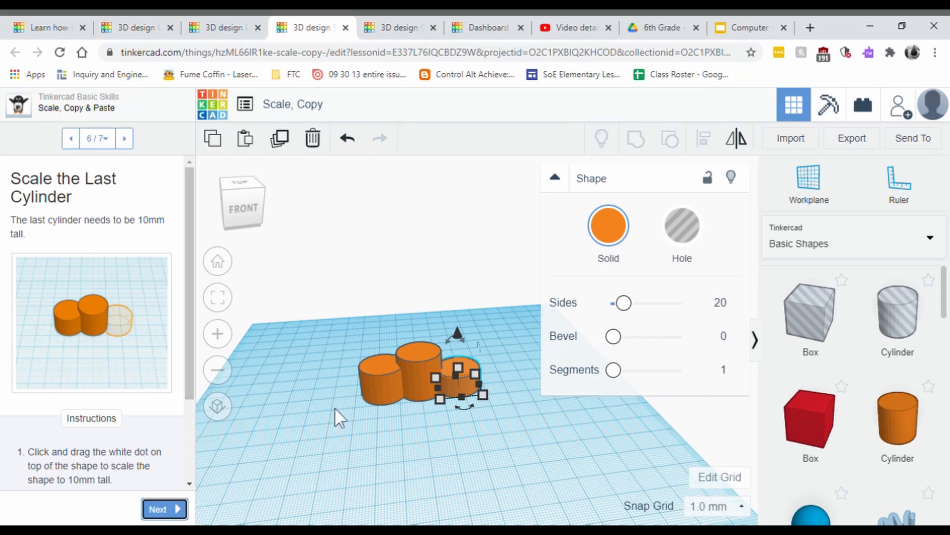
pyautogui.click(176, 507)
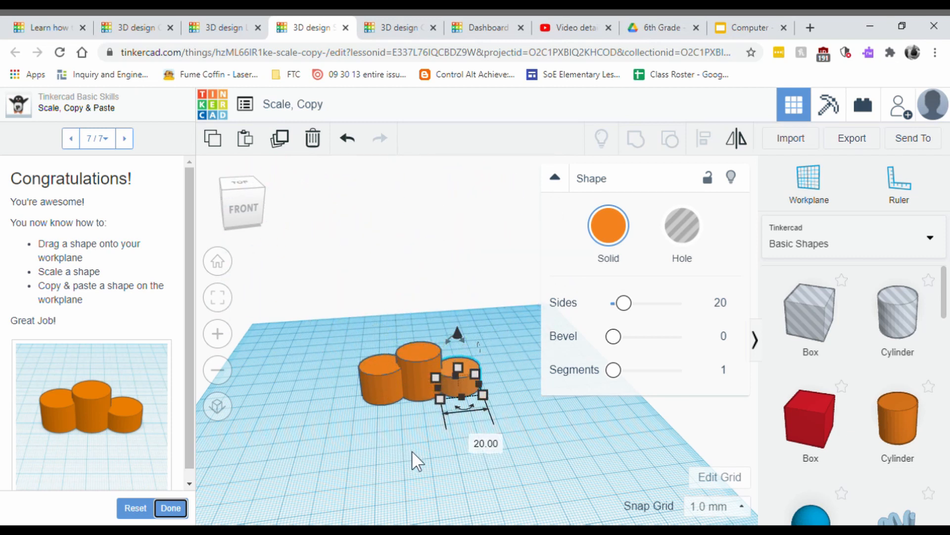
# Try a width of 10 mm on the last cylinder and undo the change
pyautogui.click(487, 445)
pyautogui.write('10')
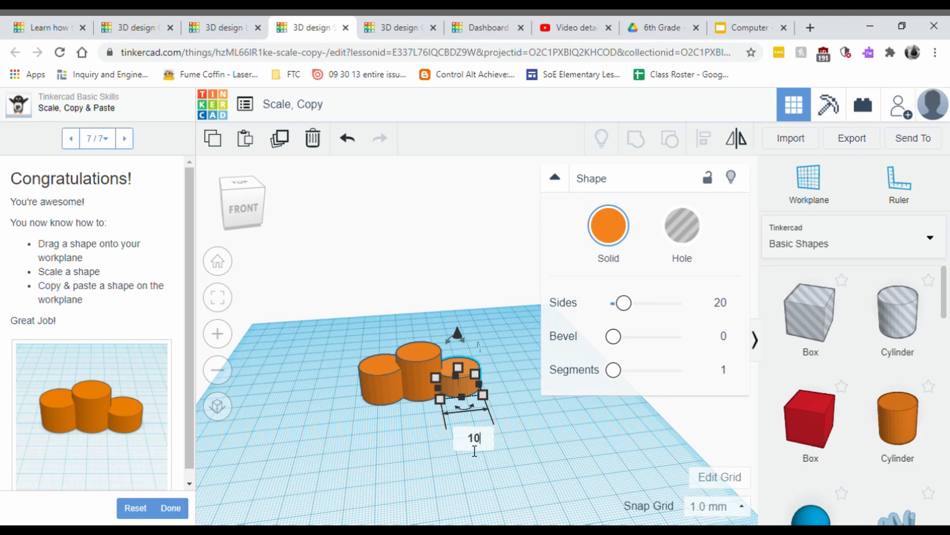
pyautogui.press('Return')
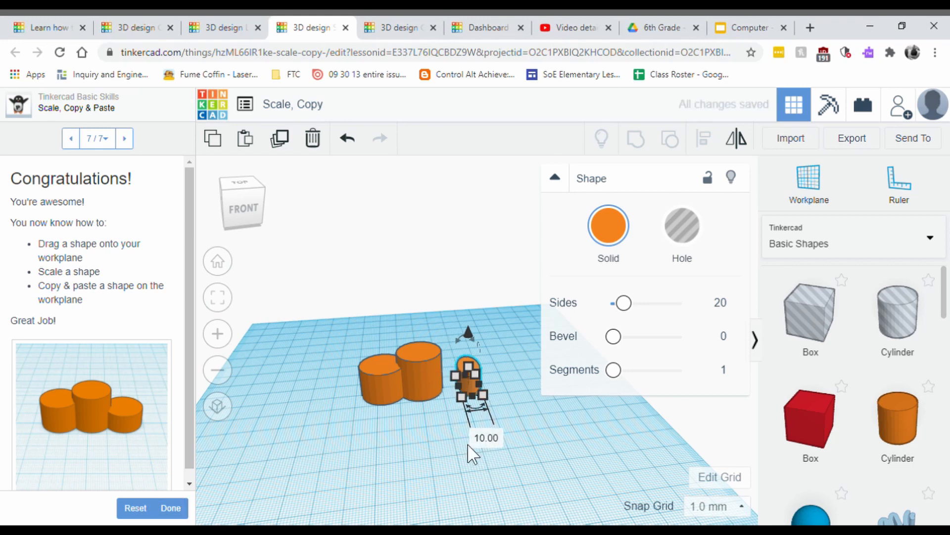
pyautogui.hotkey('ctrl', 'z')
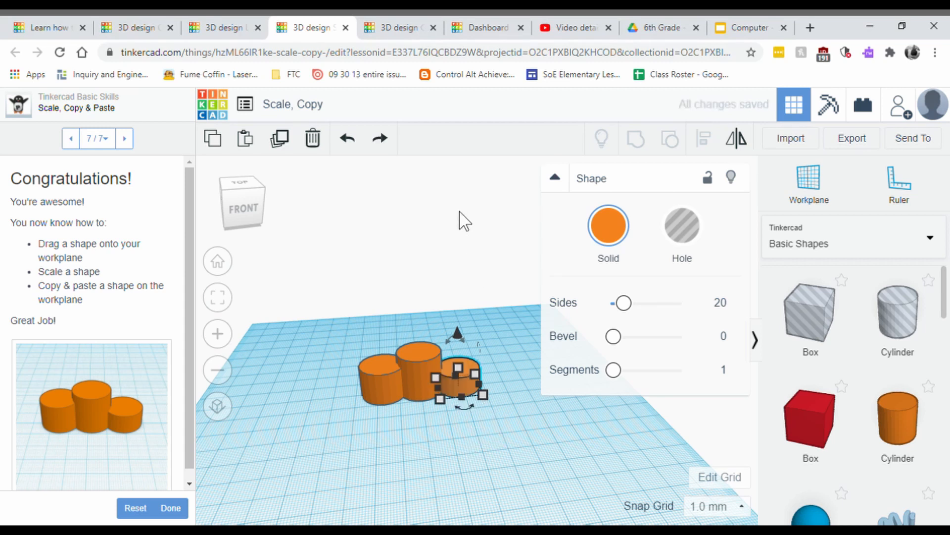
# Switch to the Creating Holes lesson and place a Polygon from Basic Shapes on the hexagonal outline at the wrench's solid end
pyautogui.click(387, 38)
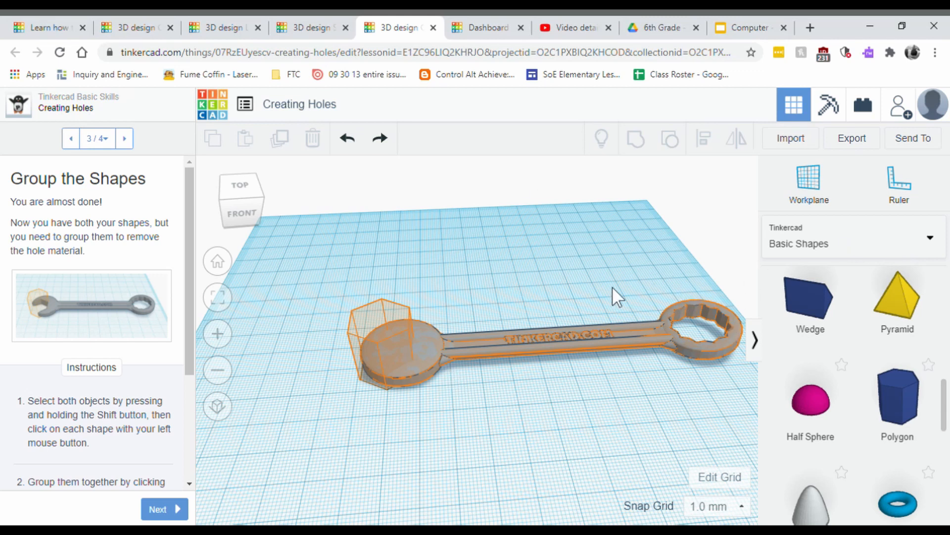
pyautogui.click(249, 210)
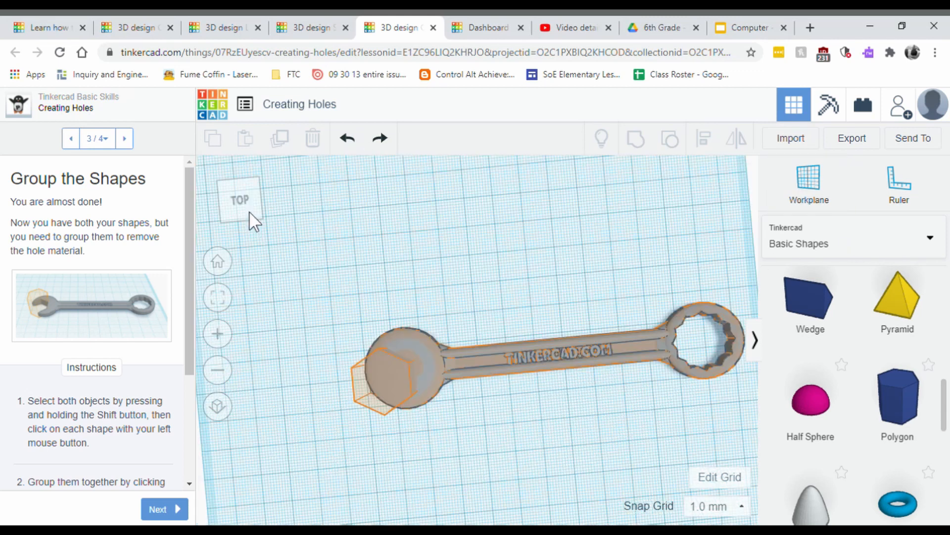
pyautogui.moveTo(251, 212); pyautogui.dragTo(240, 201)
pyautogui.click(254, 213)
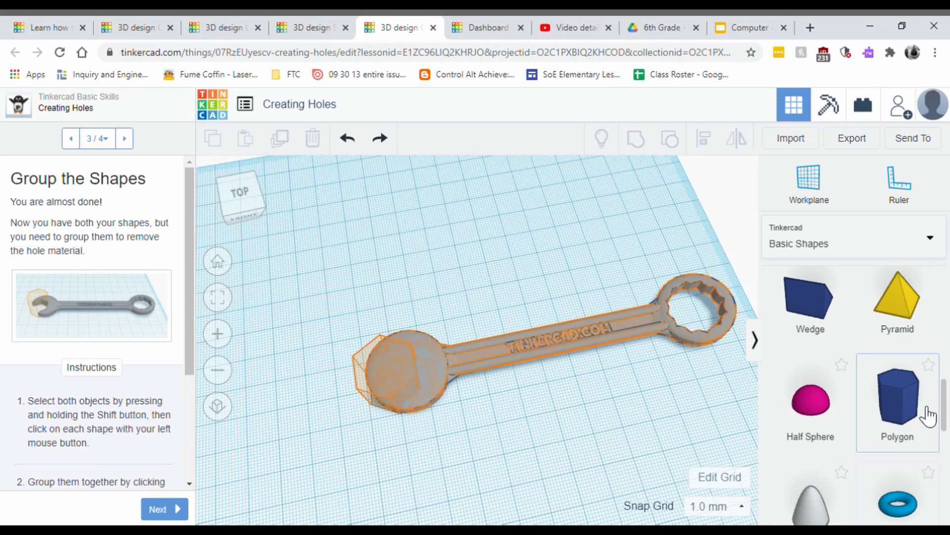
pyautogui.click(240, 195)
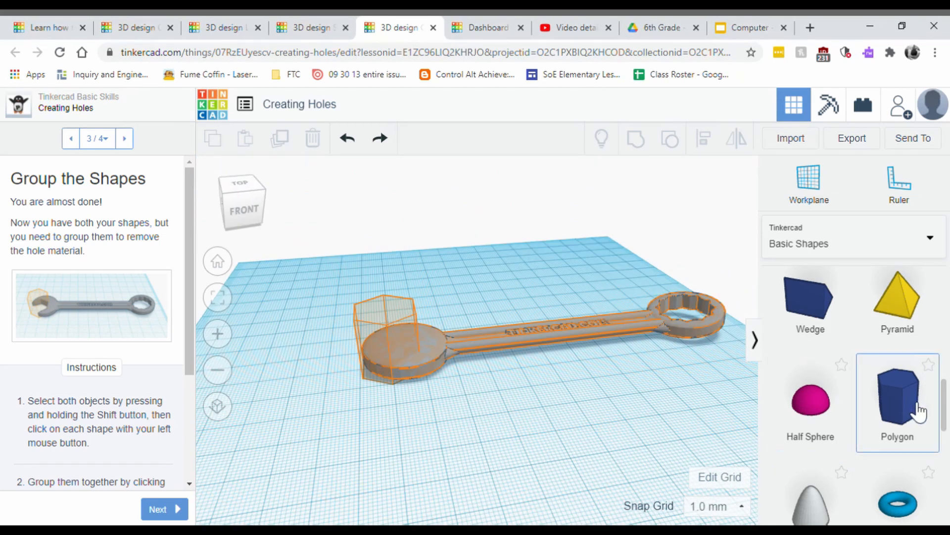
pyautogui.moveTo(919, 411); pyautogui.dragTo(391, 365)
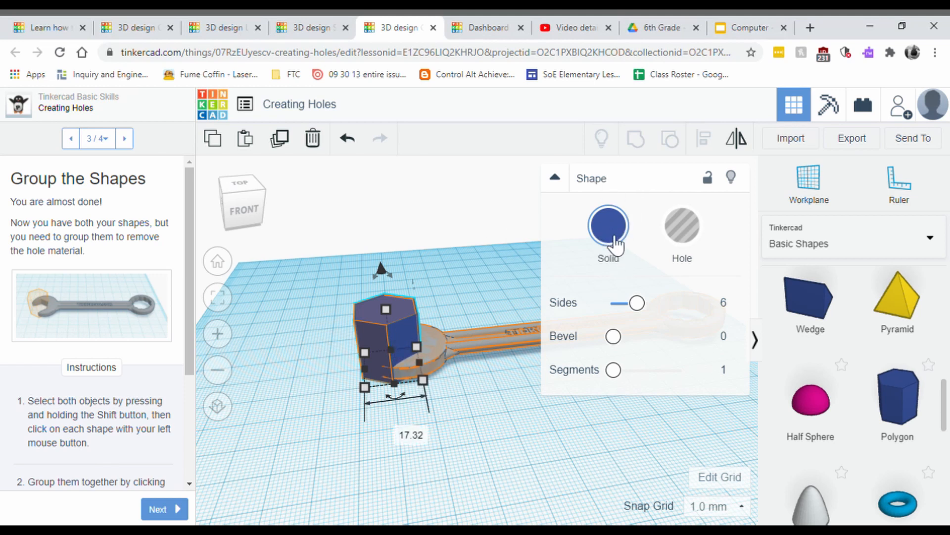
# Turn the polygon on the wrench's end into a hole and collapse its shape settings
pyautogui.click(702, 234)
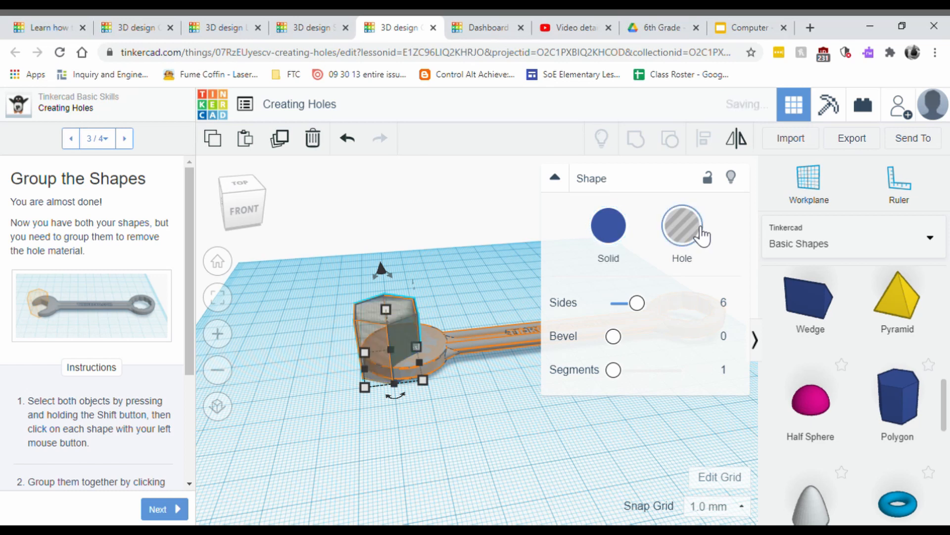
pyautogui.scroll(5, 387, 343)
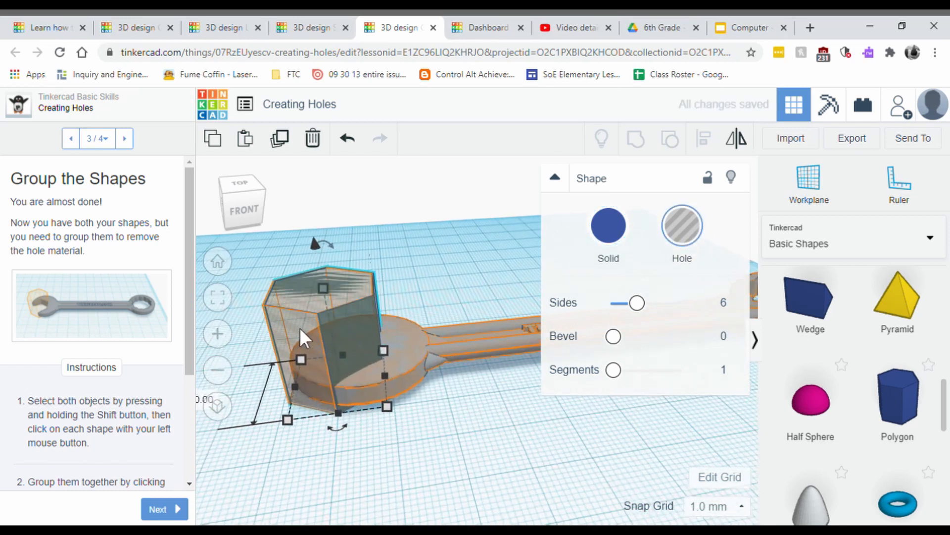
pyautogui.scroll(-2, 306, 318)
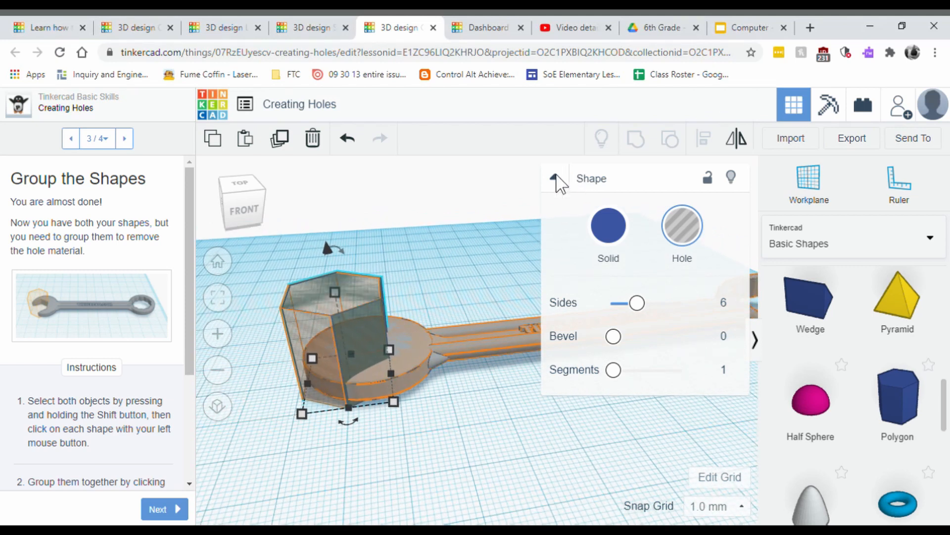
pyautogui.click(555, 178)
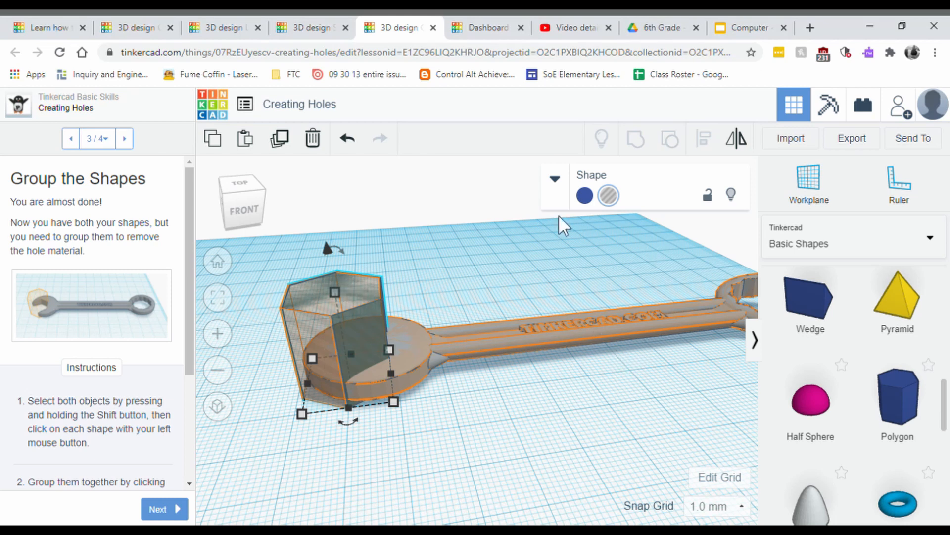
# Group the hexagonal hole with the wrench to cut the open jaw, and move the grouped wrench off its orange outline
pyautogui.keyDown('shift'); pyautogui.click(430, 355); pyautogui.keyUp('shift')
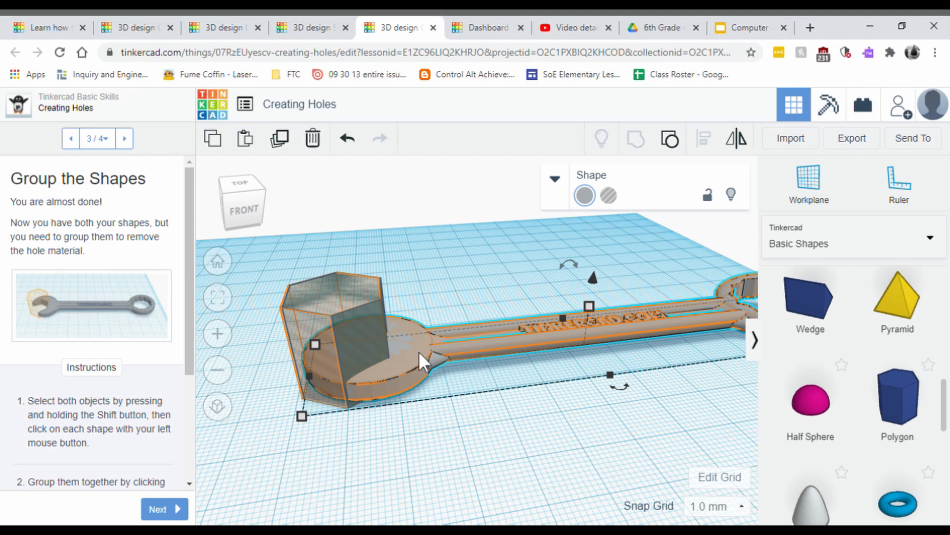
pyautogui.click(428, 365)
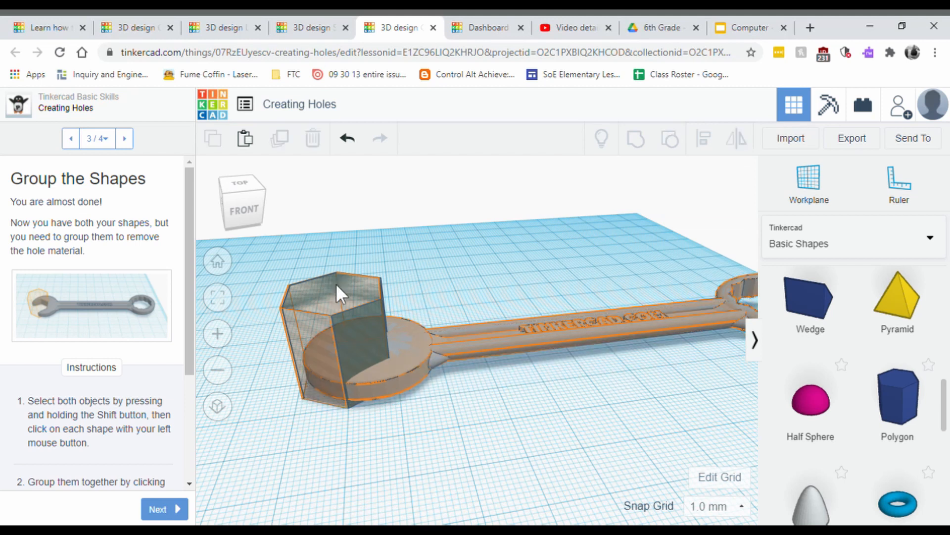
pyautogui.click(333, 322)
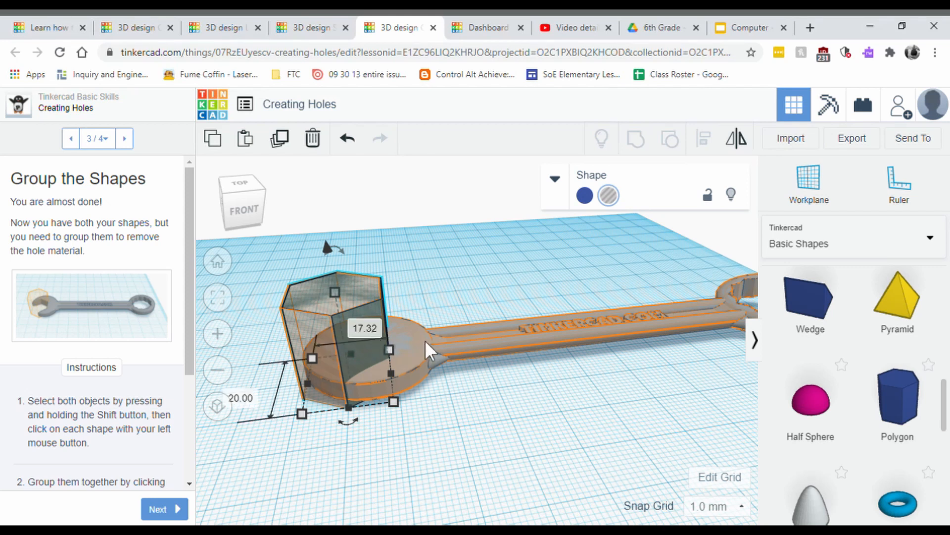
pyautogui.keyDown('shift'); pyautogui.click(440, 352); pyautogui.keyUp('shift')
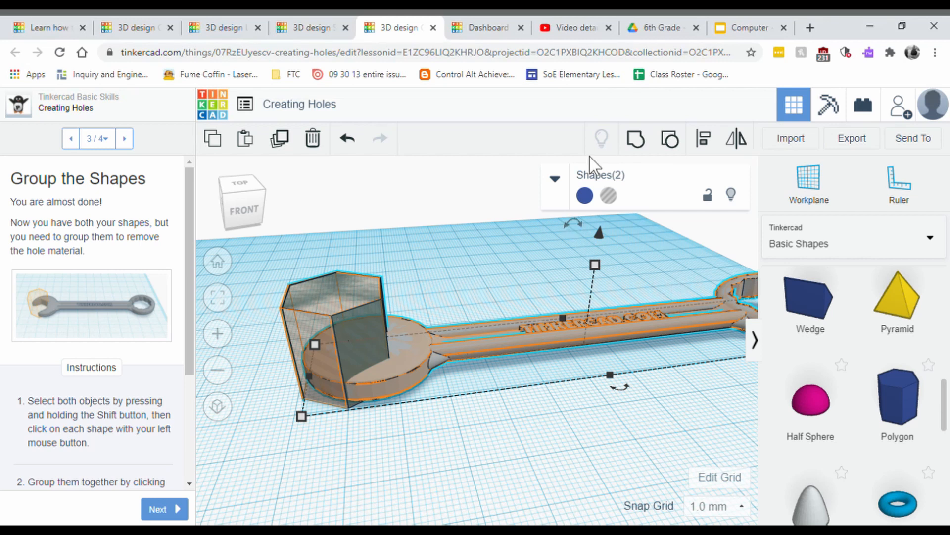
pyautogui.click(637, 139)
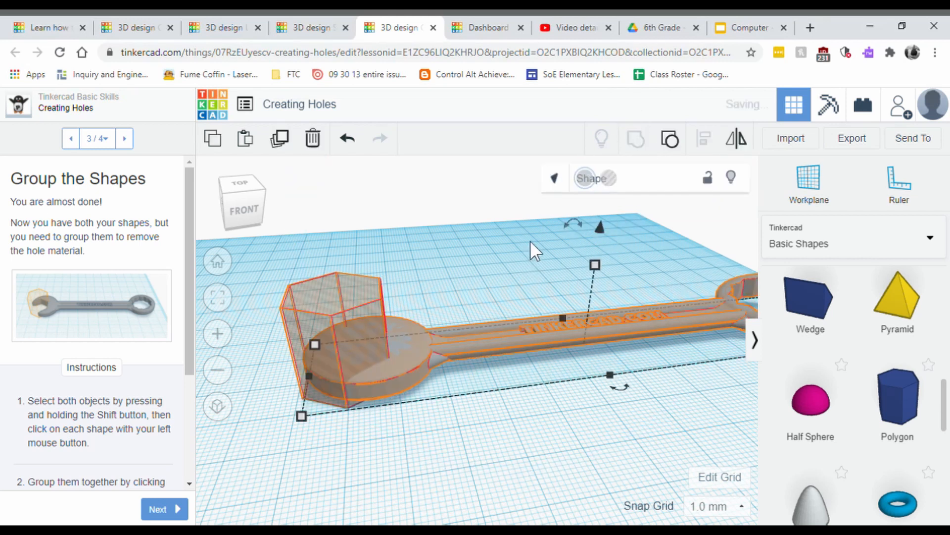
pyautogui.moveTo(531, 239); pyautogui.dragTo(360, 405, button='right')
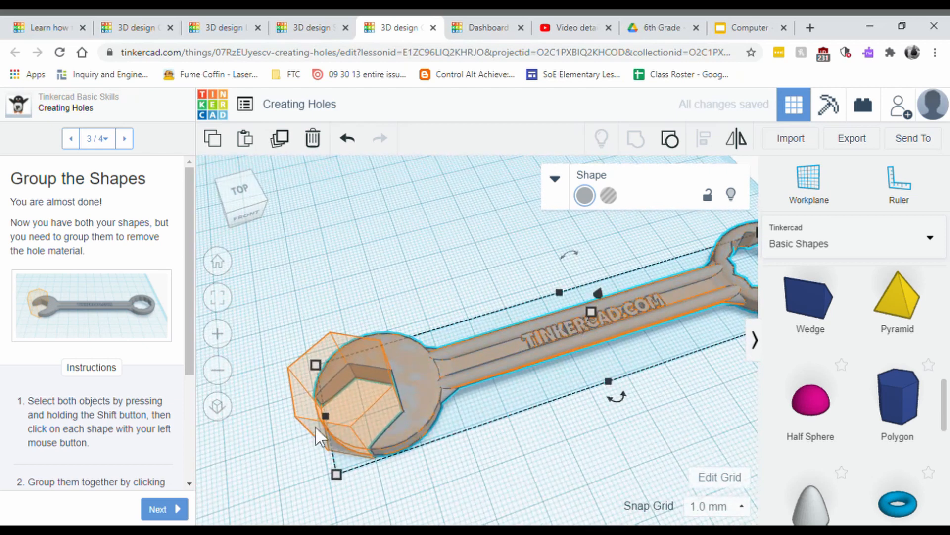
pyautogui.moveTo(486, 361); pyautogui.dragTo(411, 251)
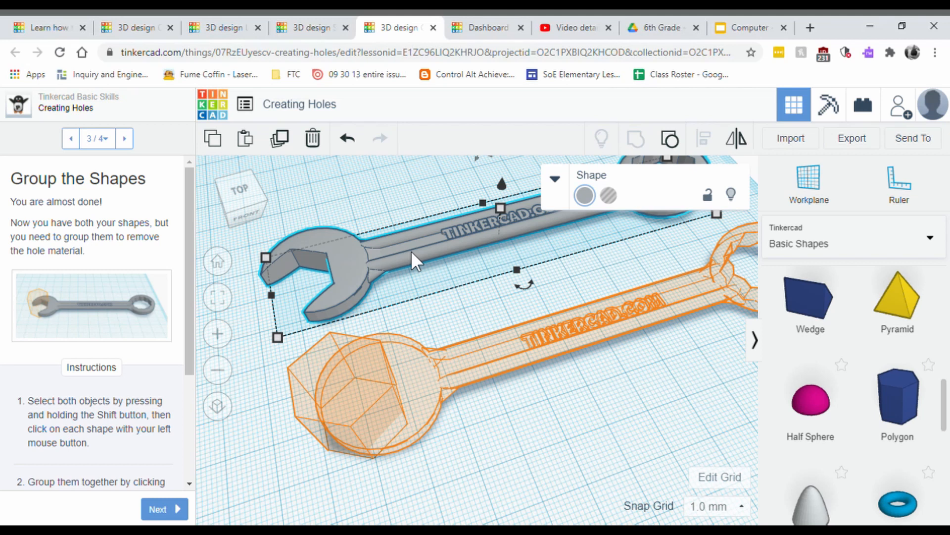
# Switch to the Tinkercad dashboard and open the full project gallery from the 3D Lessons section of Learn
pyautogui.click(483, 27)
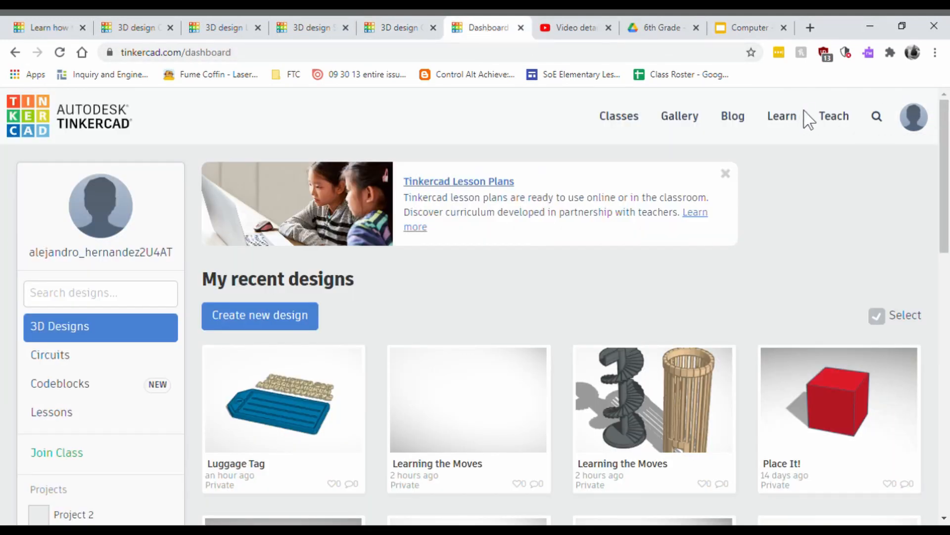
pyautogui.click(777, 125)
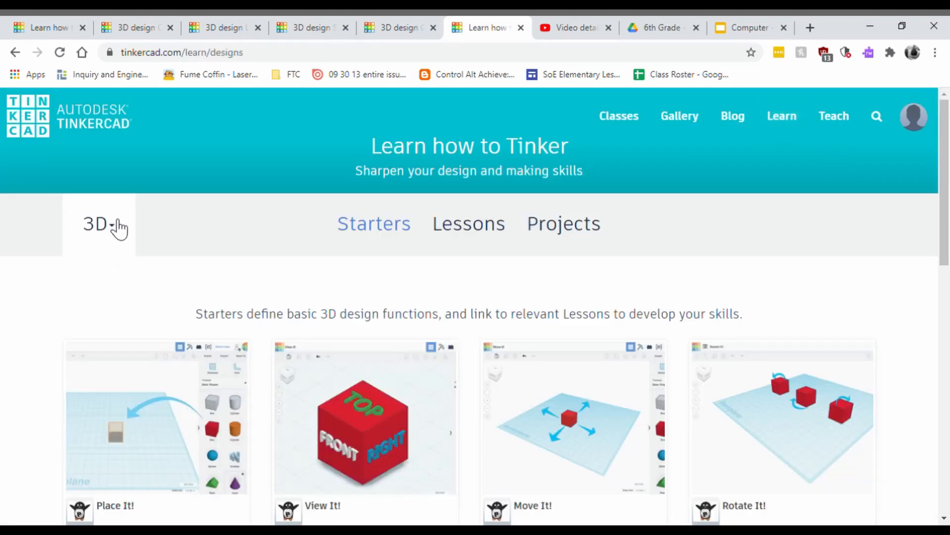
pyautogui.click(488, 227)
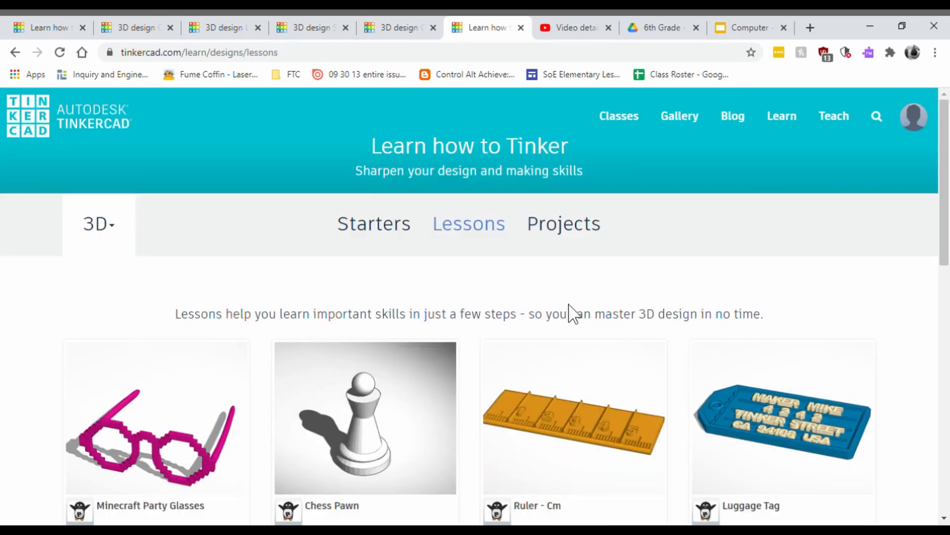
pyautogui.scroll(-3, 571, 311)
pyautogui.scroll(-4, 575, 310)
pyautogui.scroll(3, 544, 347)
pyautogui.click(520, 363)
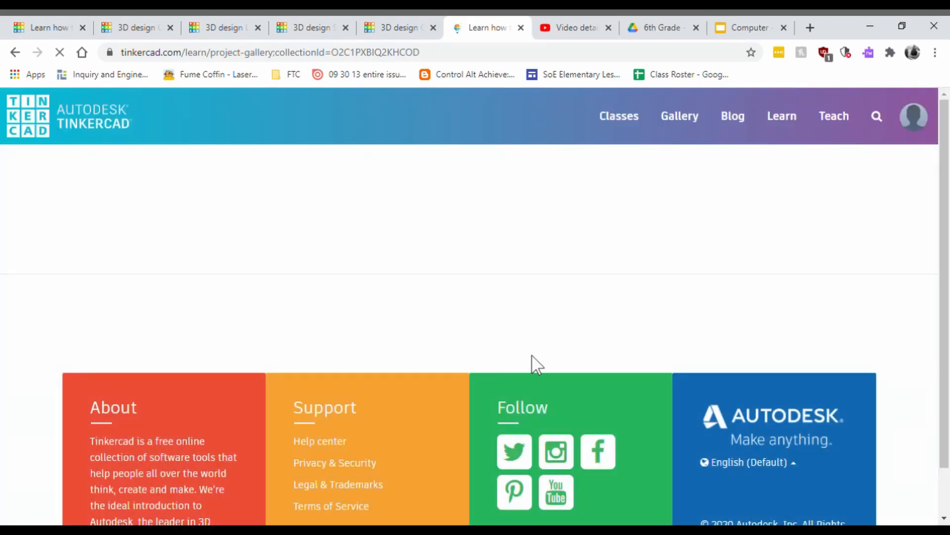
# Browse the lesson gallery, open the Heart Button lesson and view its description
pyautogui.scroll(-5, 539, 362)
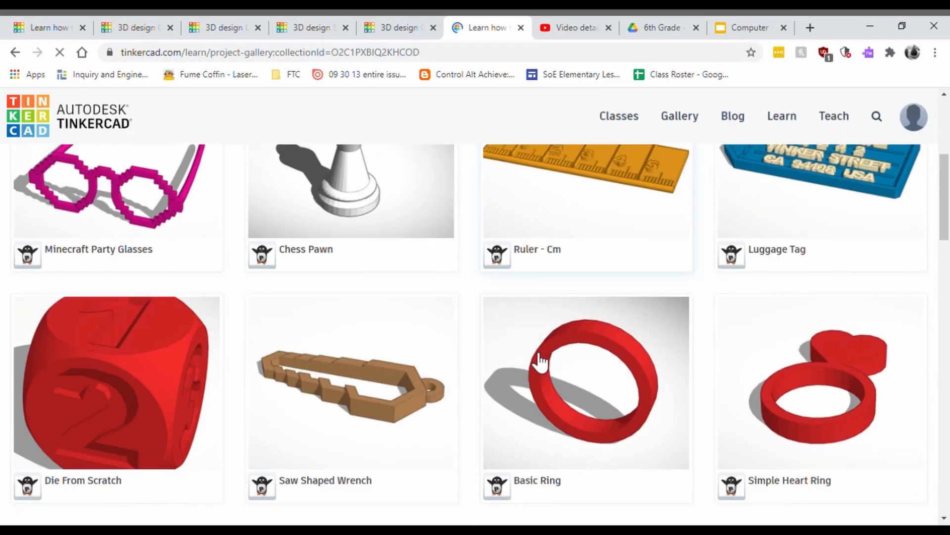
pyautogui.scroll(-10, 539, 362)
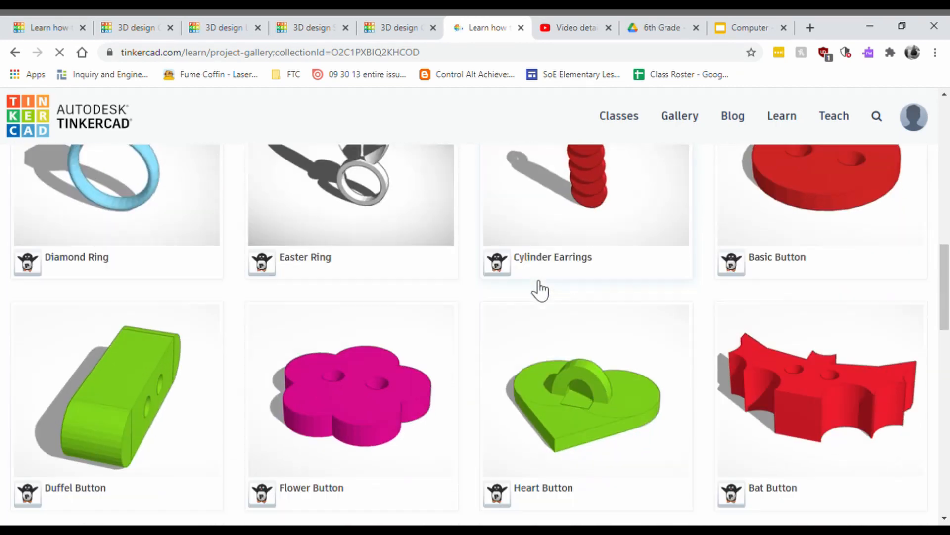
pyautogui.scroll(-1, 537, 260)
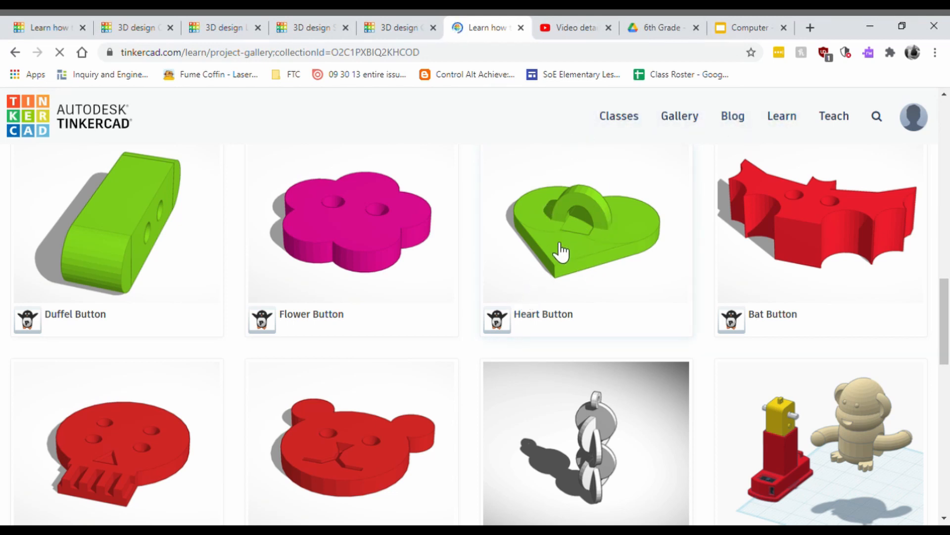
pyautogui.click(605, 222)
pyautogui.scroll(-1, 598, 396)
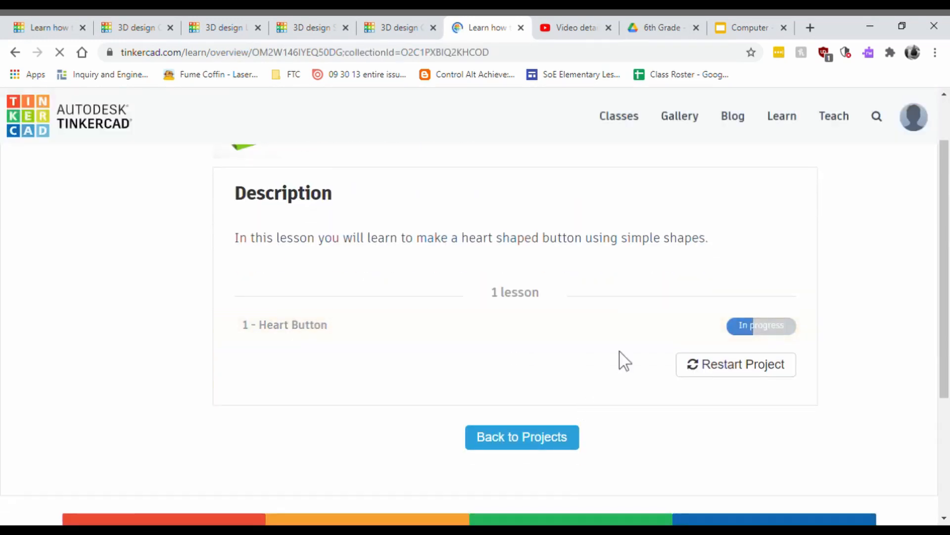